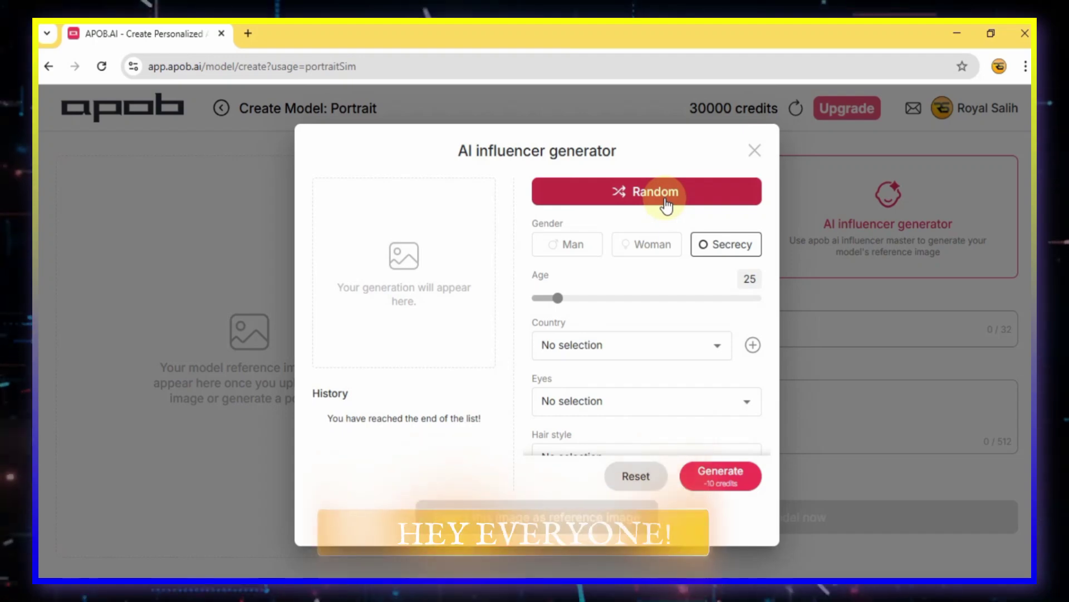
- Randomize the influencer's attributes twice and generate a portrait from them
left_click(664, 204)
scroll(604, 406, "down", 3)
scroll(612, 312, "up", 3)
left_click(632, 198)
scroll(646, 334, "down", 3)
left_click(713, 477)
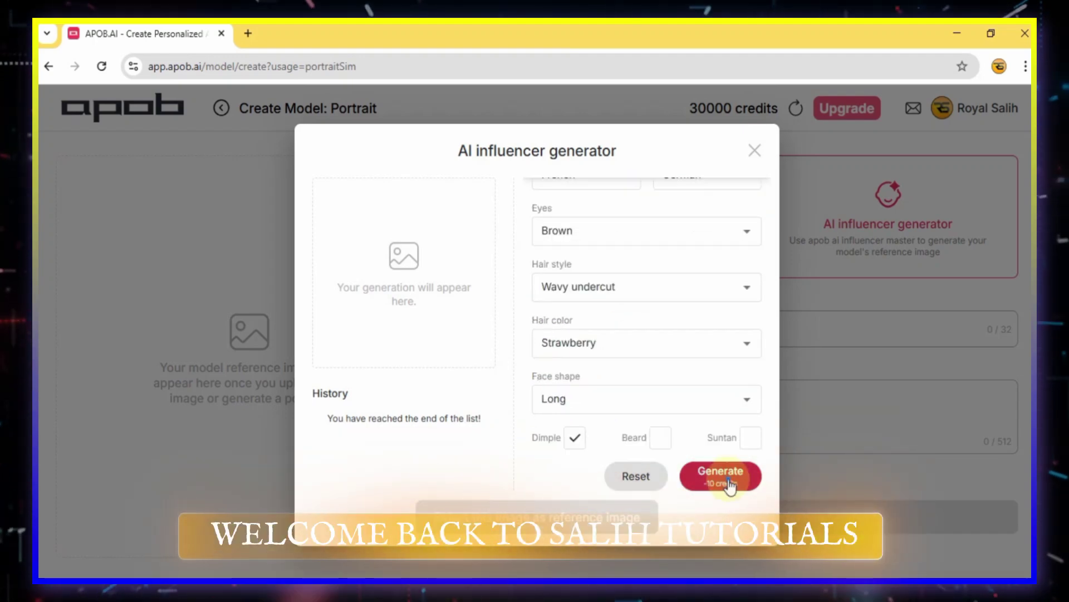
- Start an image-to-video clip of the portrait described as 'The standing girl is speaking.'
left_click(483, 198)
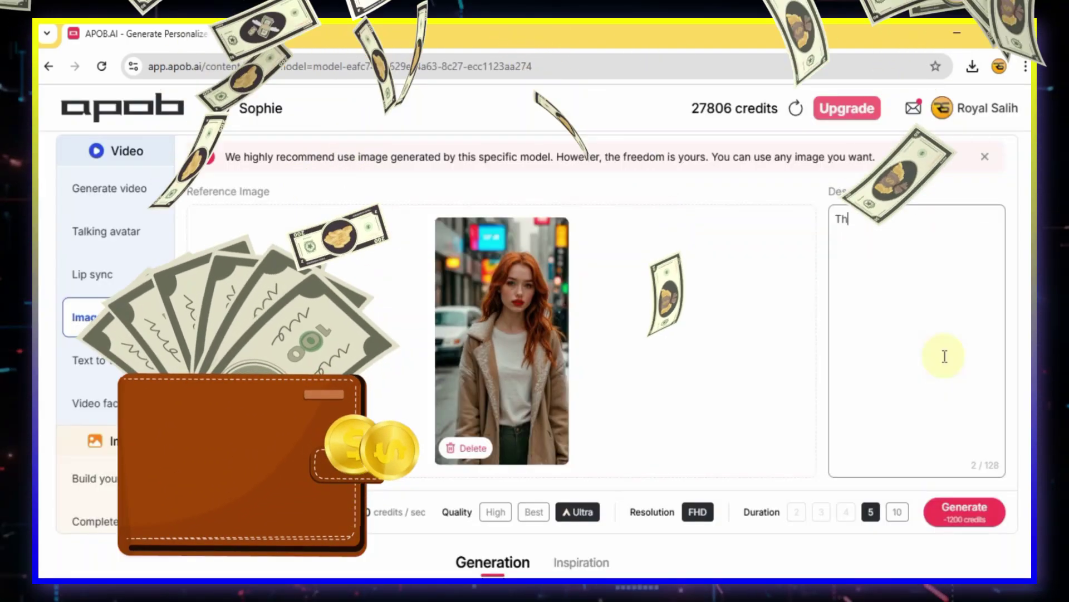
type("e standing girl is spea")
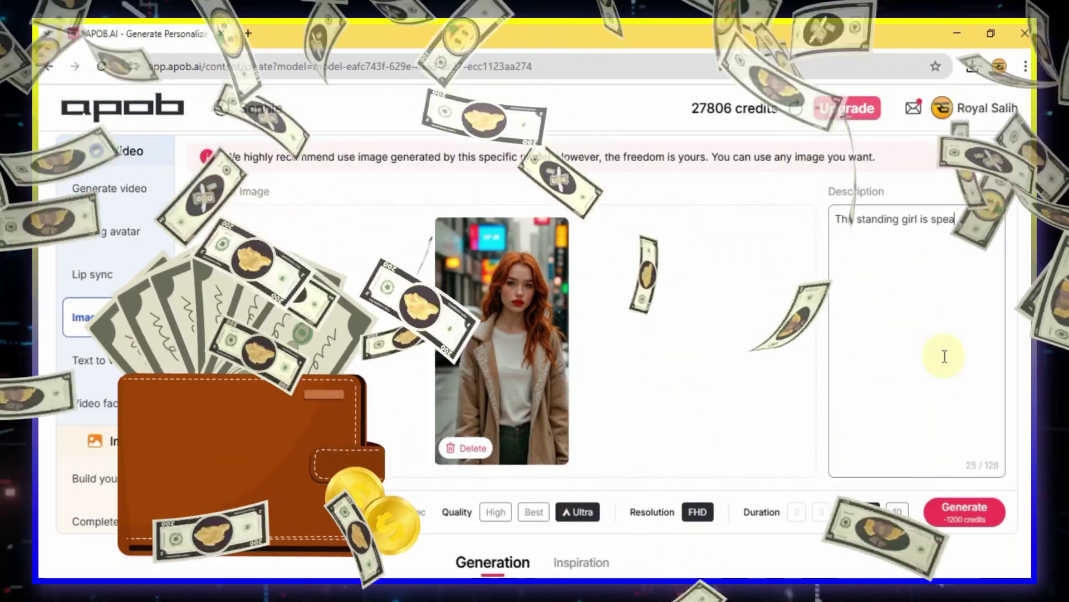
type("king.")
left_click(975, 517)
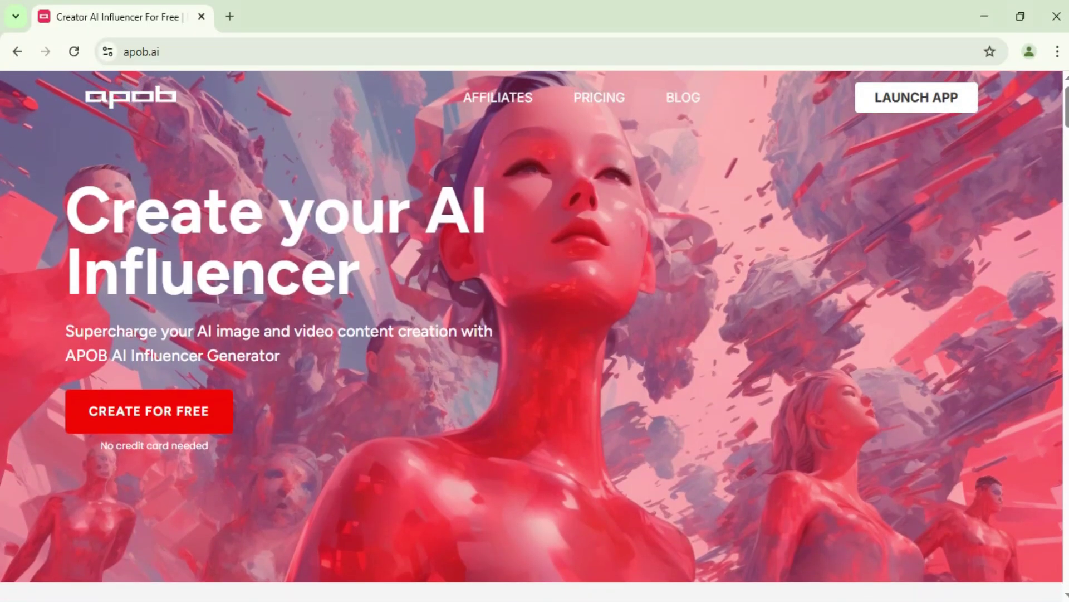
- Scroll through the apob.ai landing page and choose CREATE FOR FREE
scroll(534, 323, "down", 5)
scroll(534, 323, "down", 6)
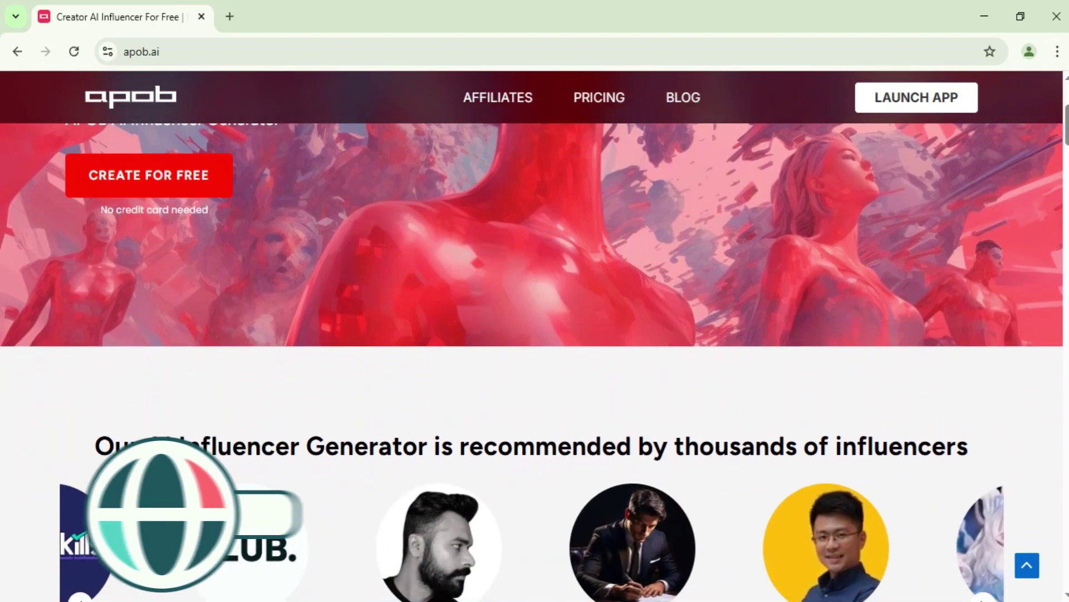
scroll(535, 334, "down", 12)
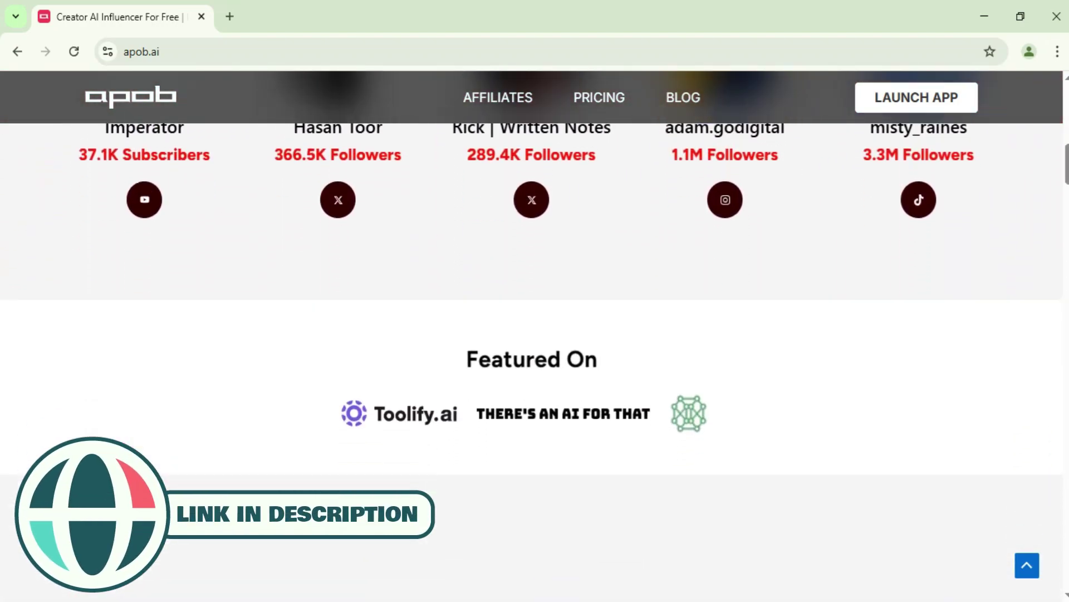
scroll(535, 334, "down", 3)
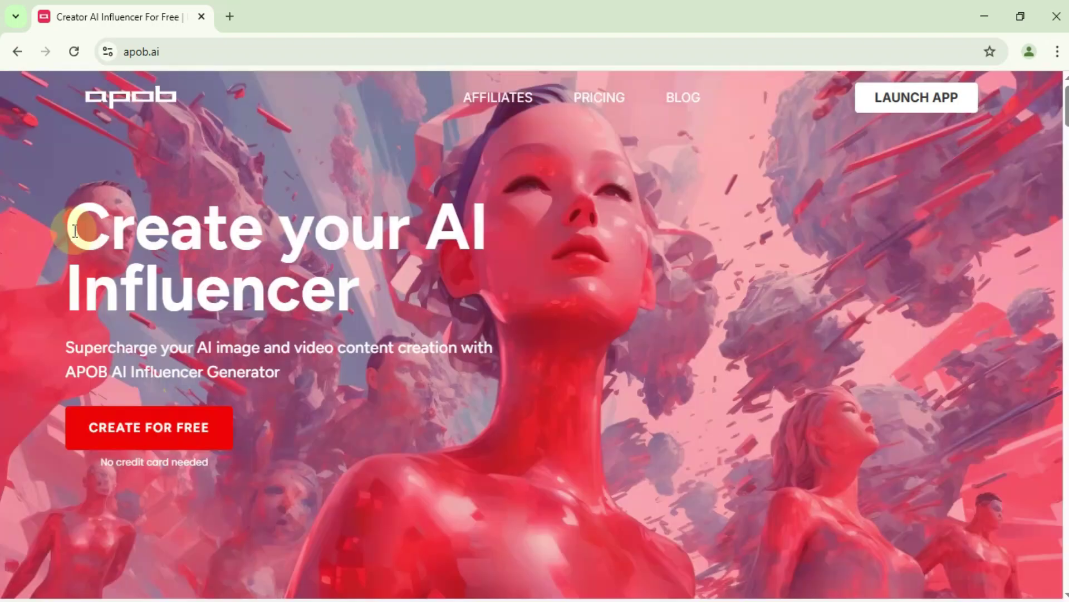
left_click_drag(67, 223, 325, 275)
left_click(339, 331)
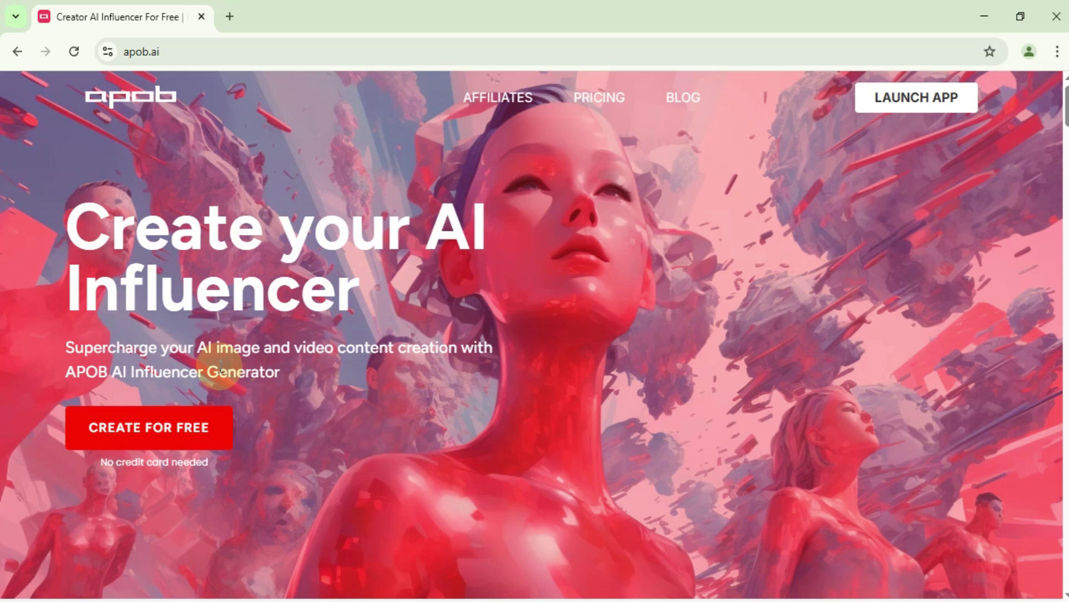
left_click(106, 429)
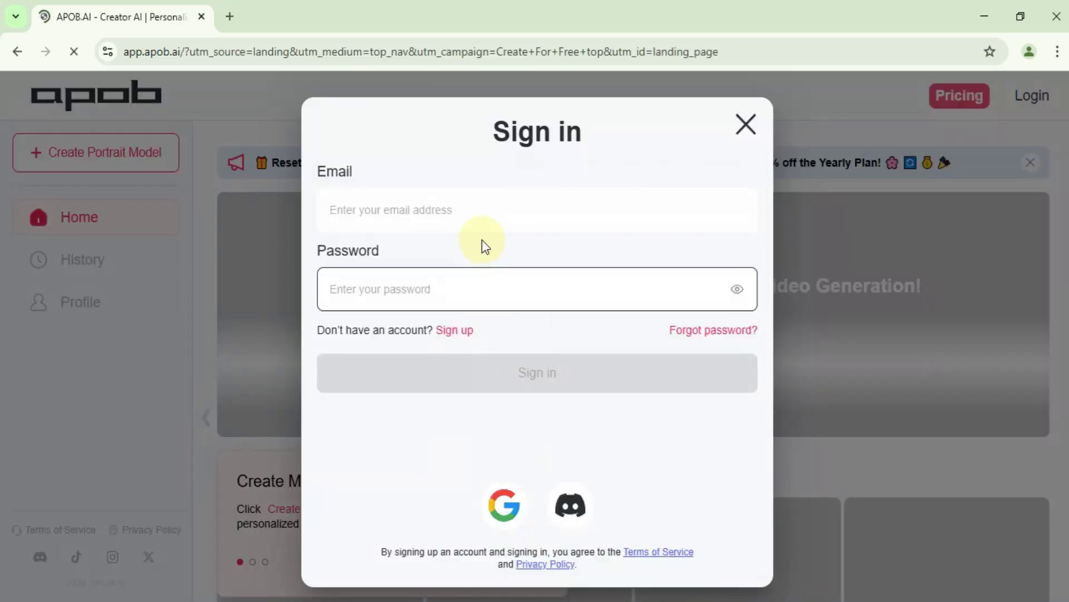
- Enter the account email and password in the Sign in dialog, briefly toggling sign-up
left_click(480, 223)
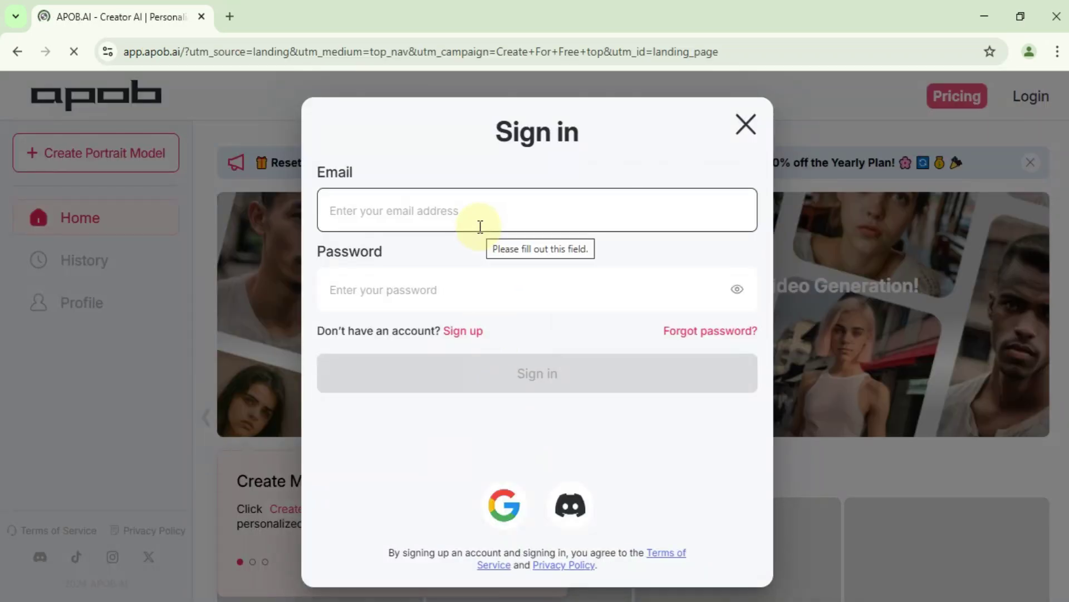
left_click(458, 271)
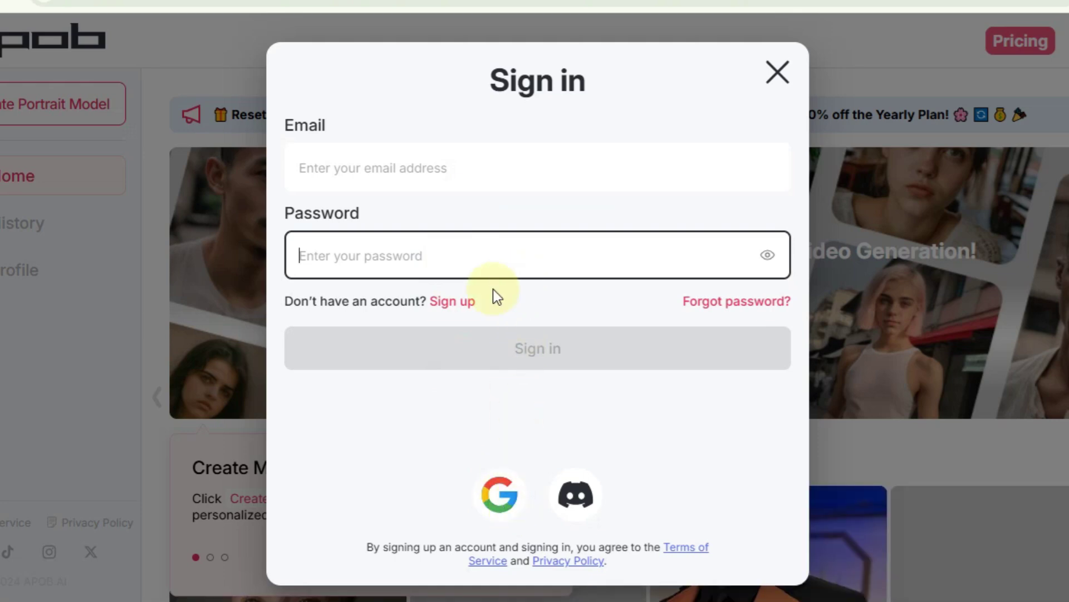
left_click(460, 299)
left_click(461, 254)
left_click(457, 187)
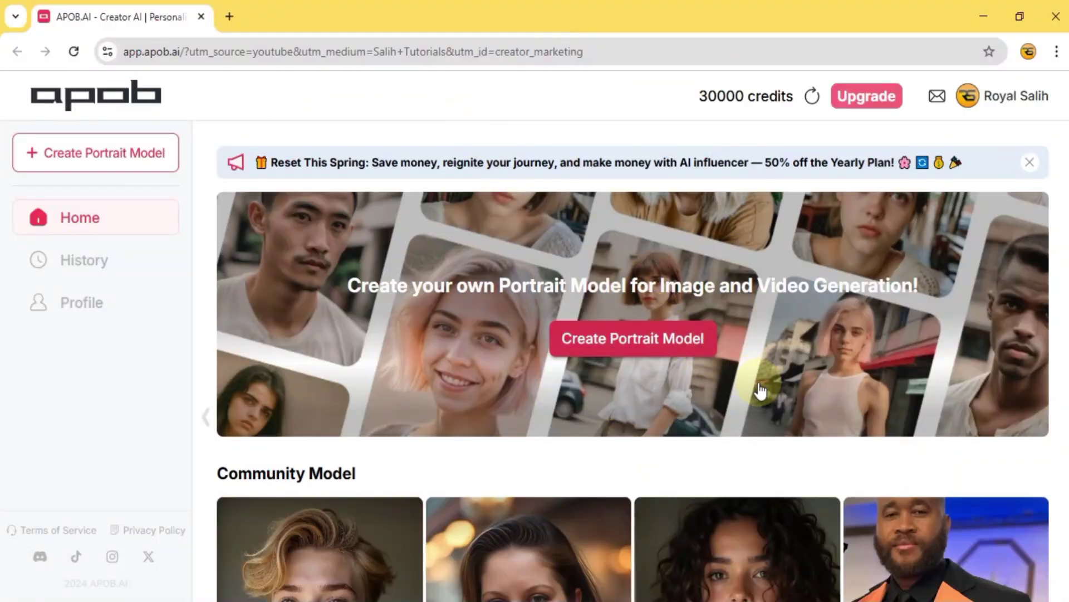
scroll(798, 399, "down", 6)
scroll(715, 359, "up", 2)
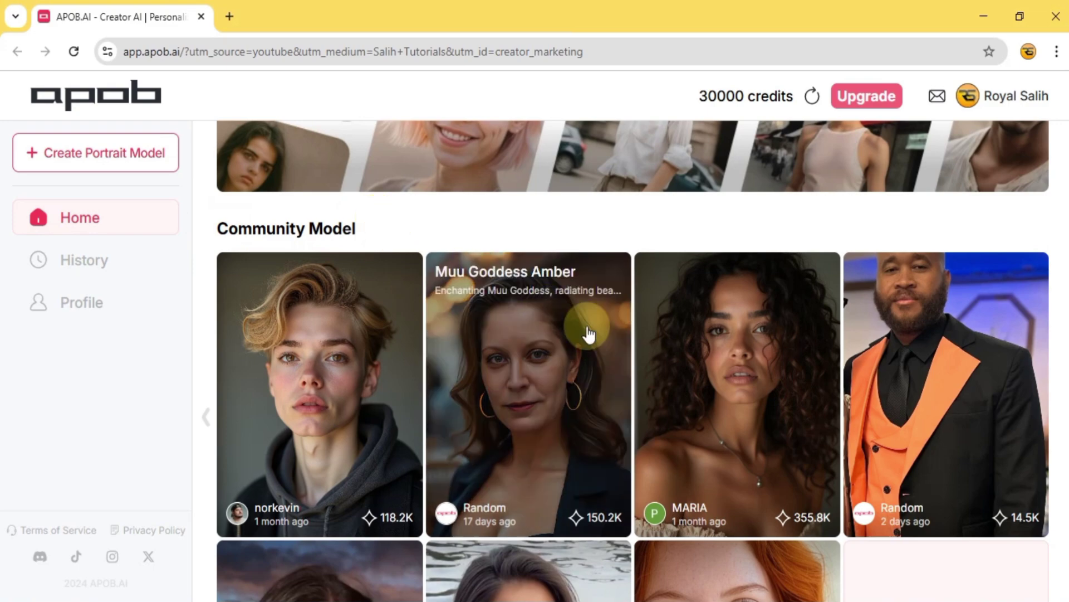
scroll(674, 401, "down", 4)
scroll(671, 396, "up", 4)
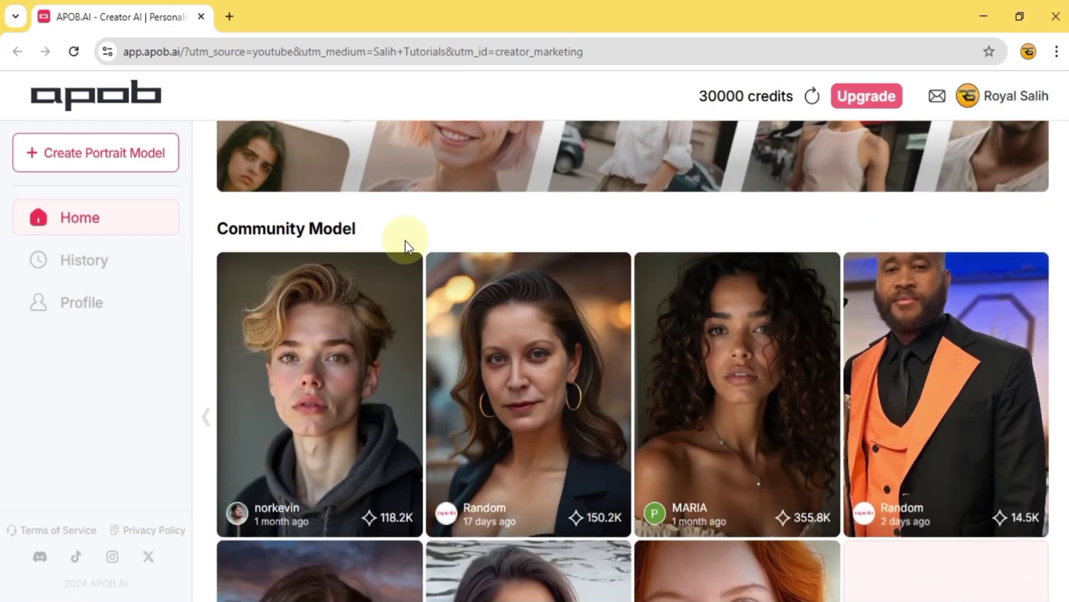
scroll(666, 388, "down", 7)
scroll(672, 400, "down", 1)
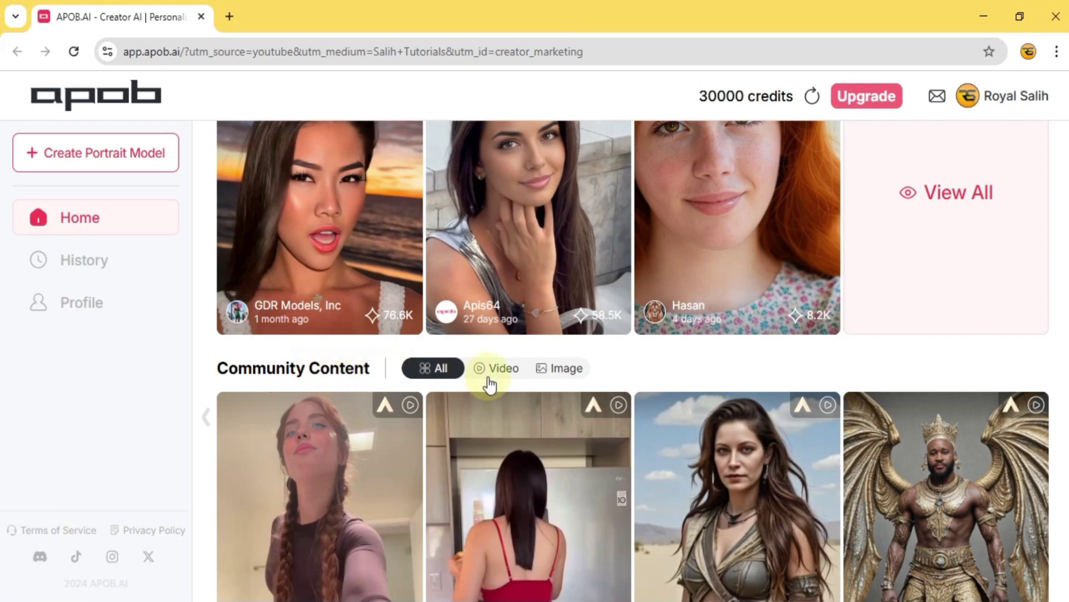
scroll(716, 434, "down", 8)
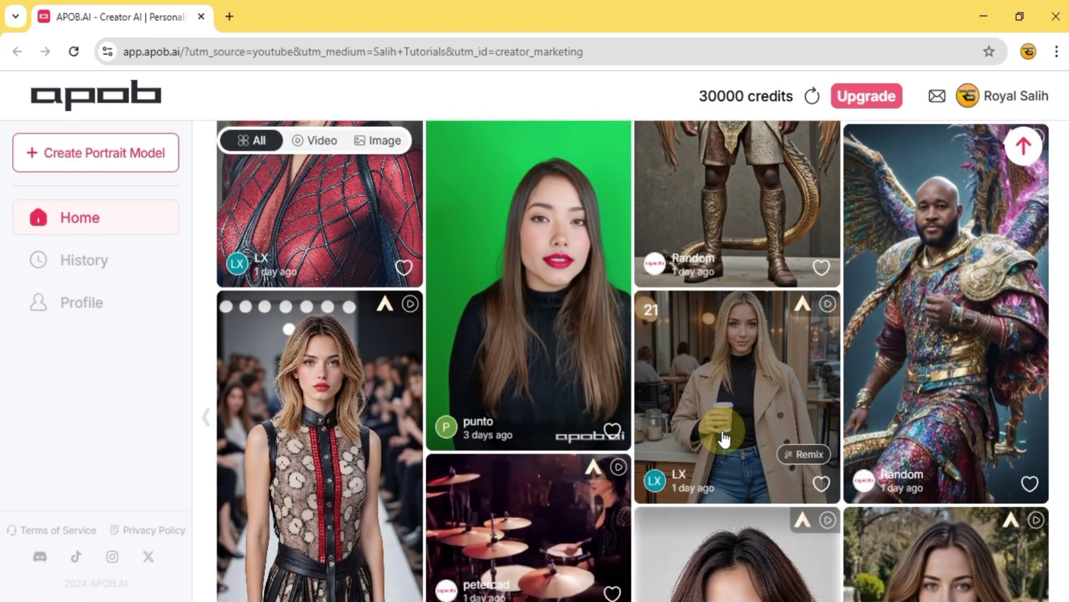
scroll(724, 439, "down", 10)
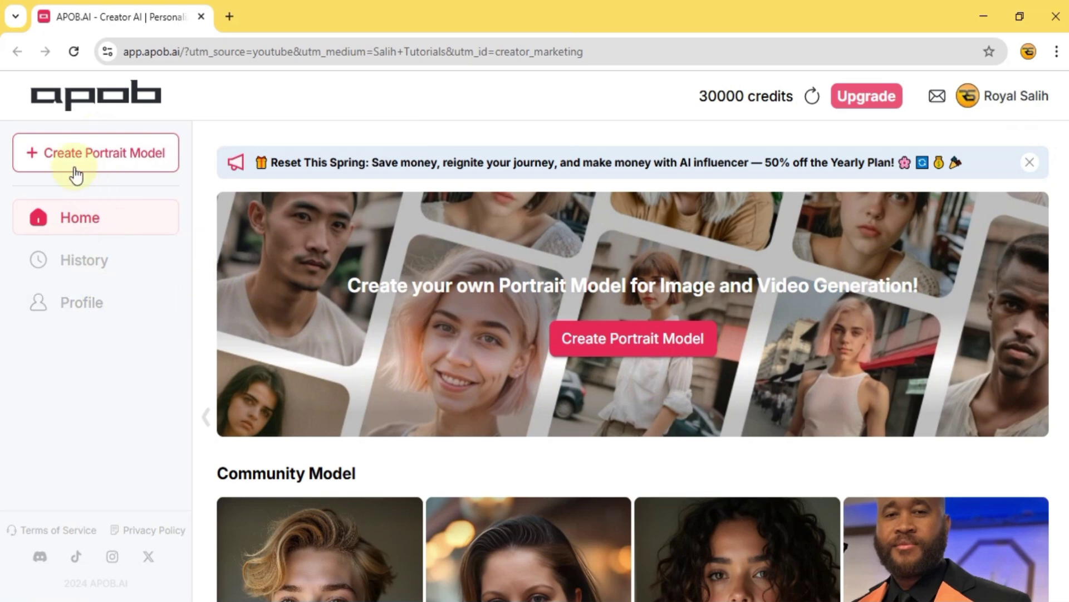
- Start a new portrait model, dismiss the upload image tip, and open the AI influencer generator
left_click(615, 348)
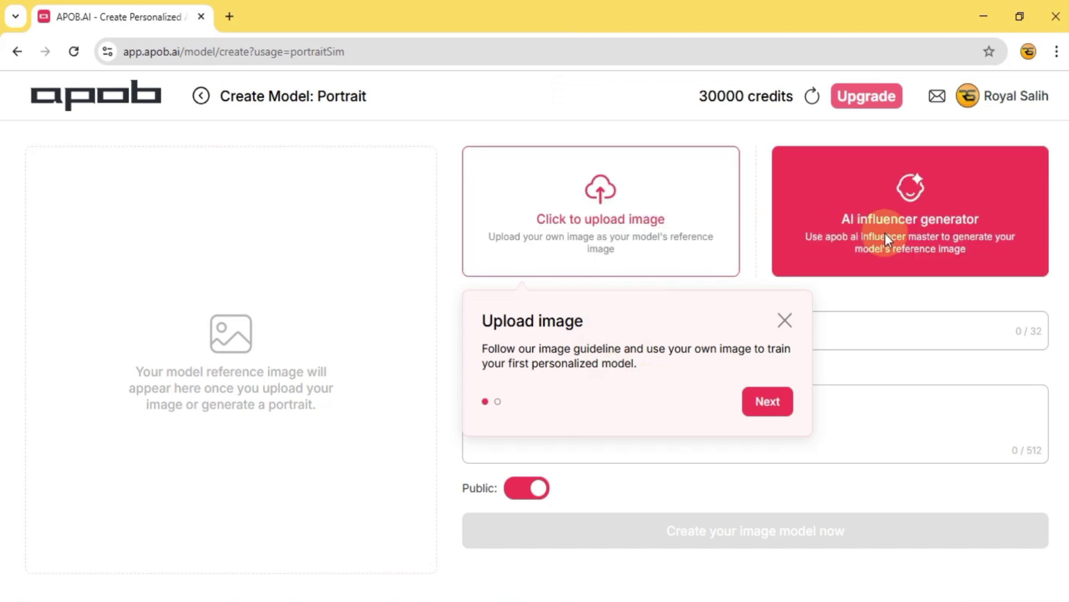
left_click(786, 321)
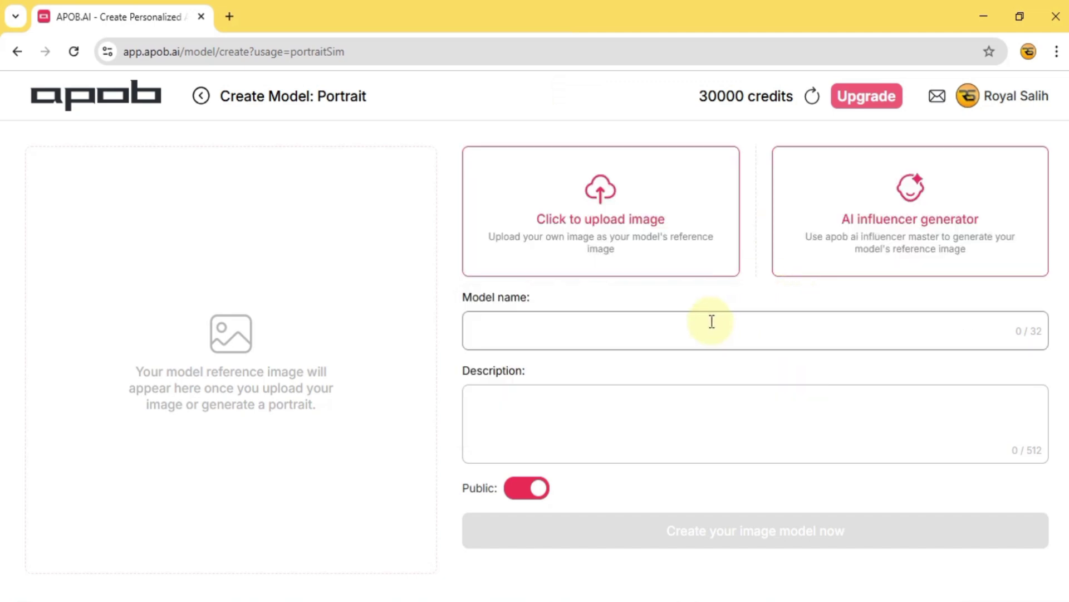
left_click(902, 235)
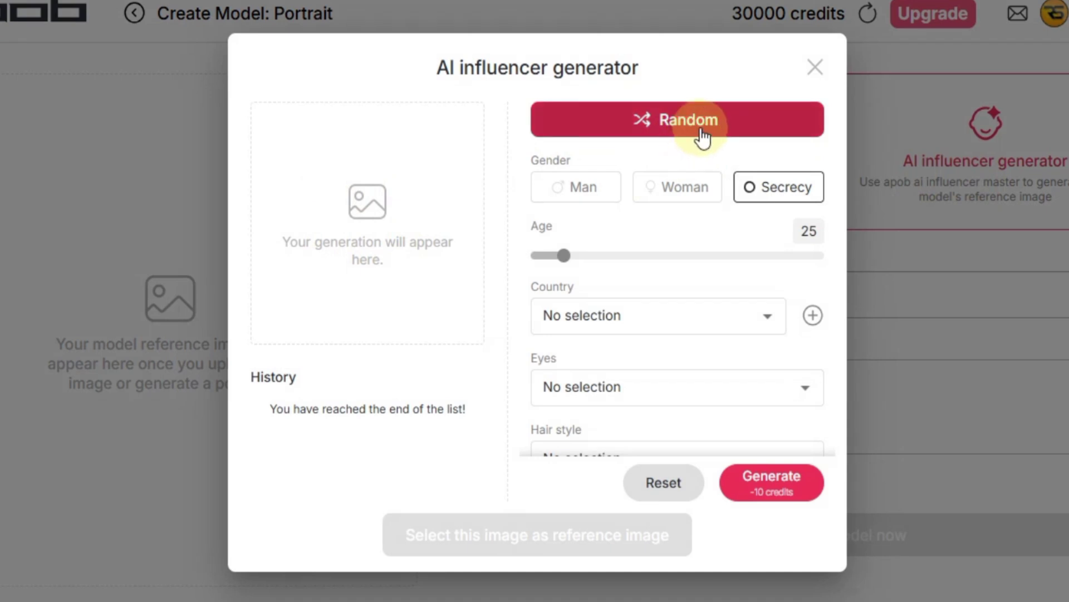
- Randomize the influencer's attributes several times, settling on a woman
left_click(703, 136)
scroll(624, 389, "down", 4)
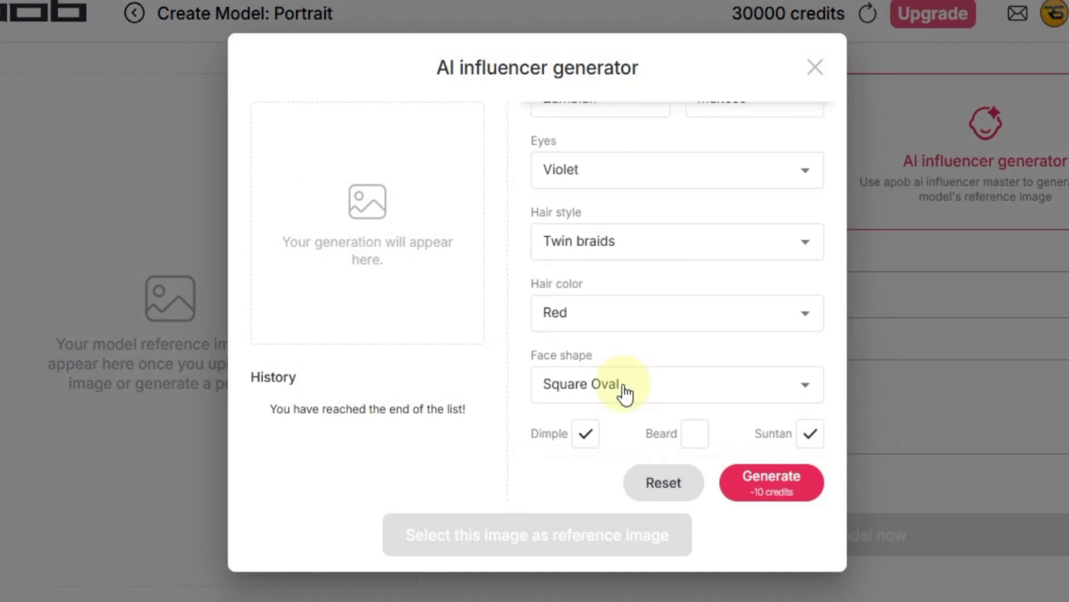
scroll(627, 393, "up", 3)
scroll(627, 392, "up", 1)
left_click(646, 133)
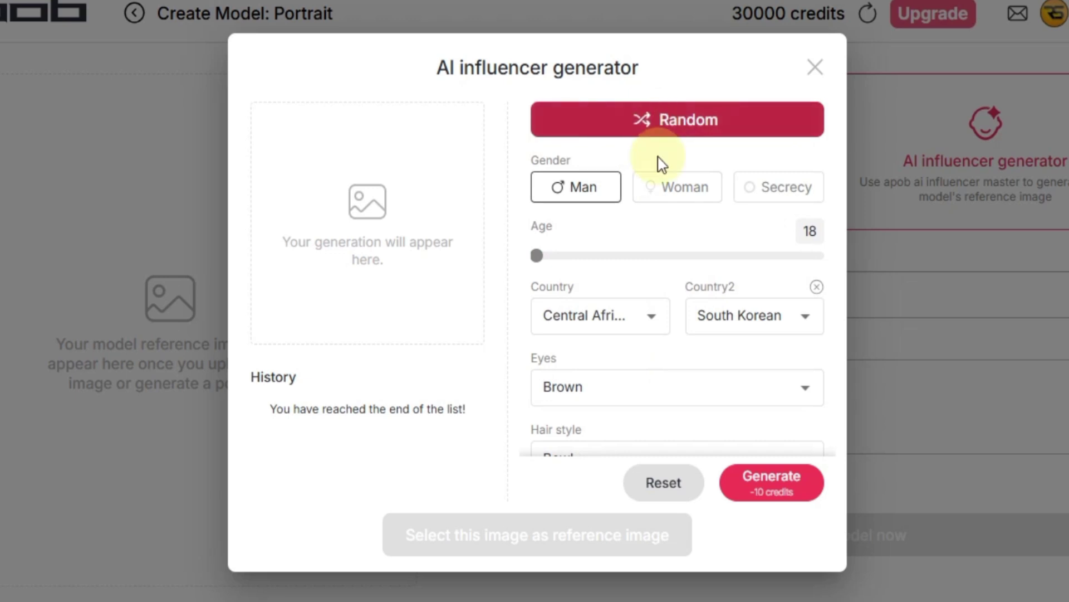
left_click(672, 121)
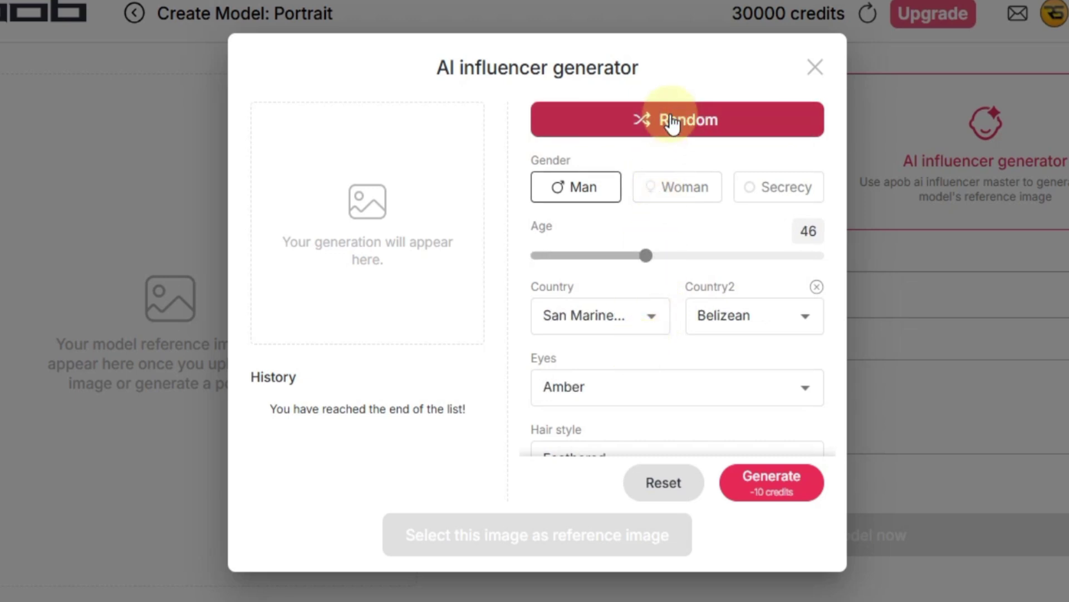
left_click(672, 121)
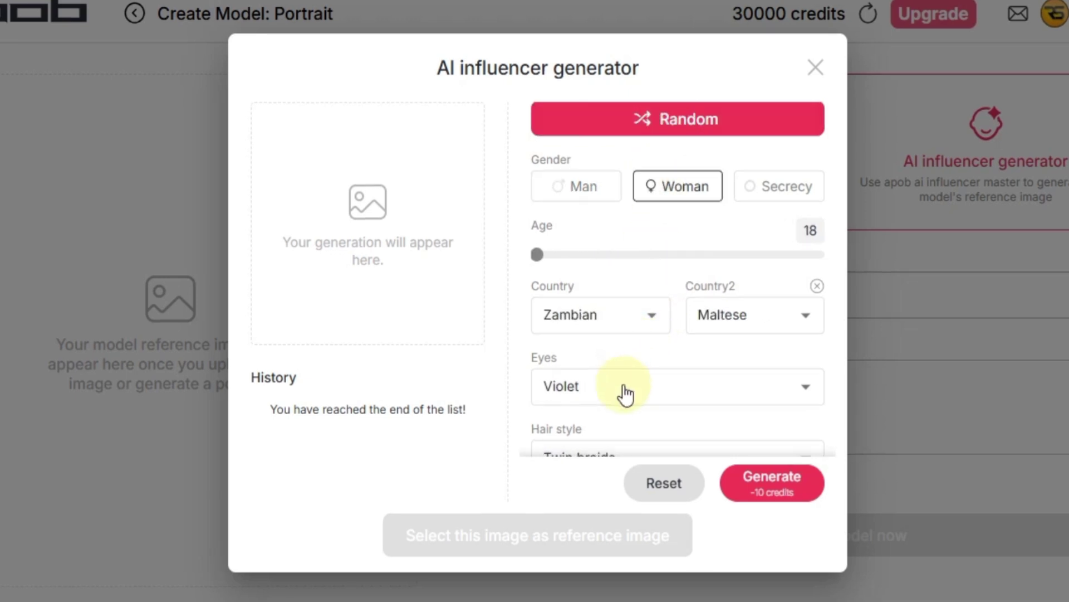
scroll(626, 393, "down", 3)
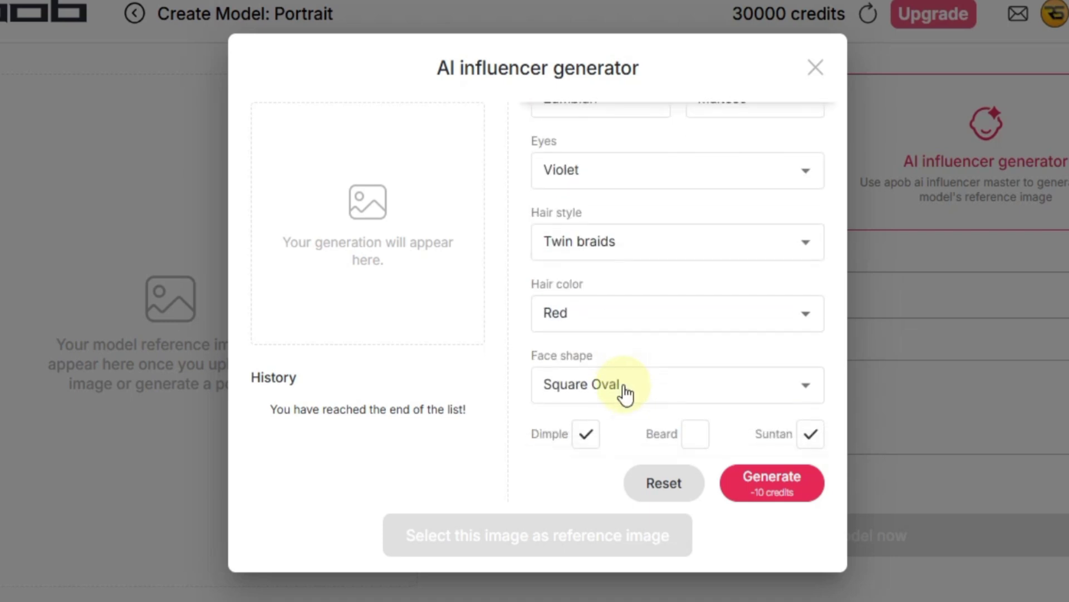
scroll(627, 393, "up", 3)
left_click(652, 124)
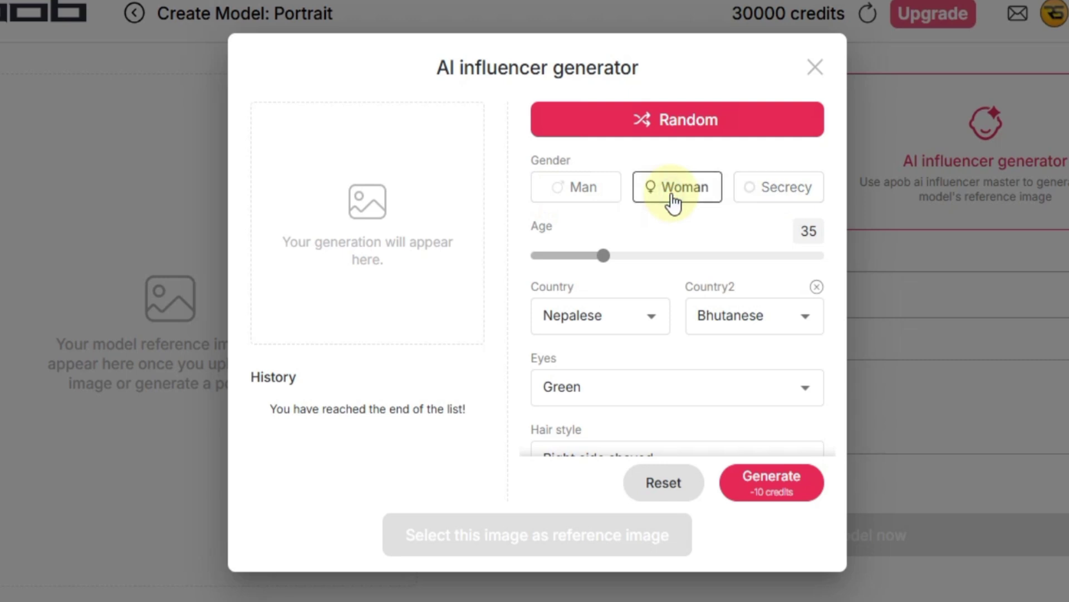
- Drag the Age slider from 90 down to its minimum of 18
left_click(601, 261)
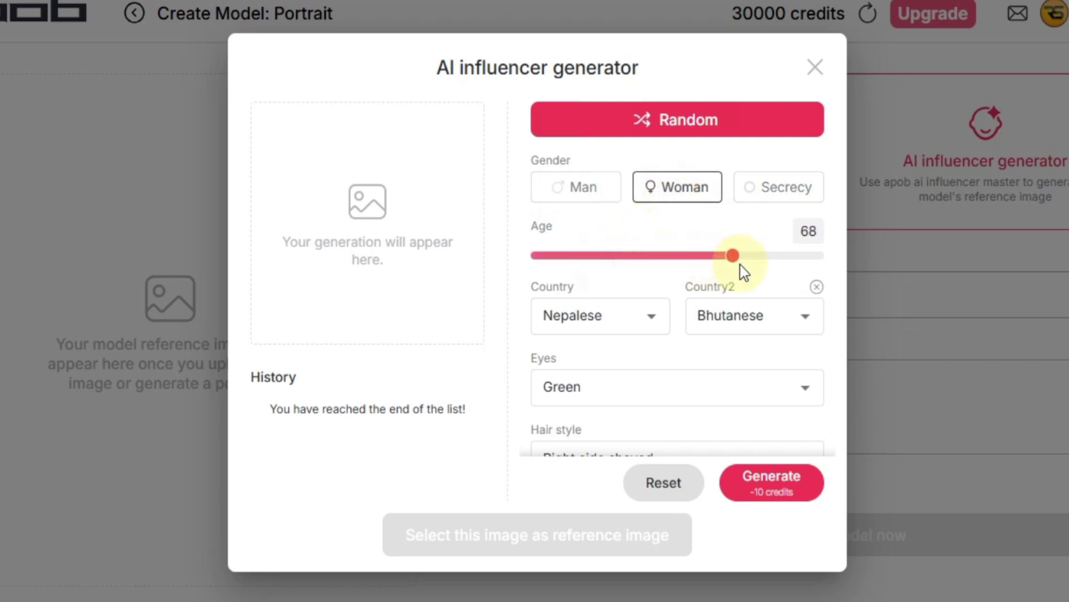
left_click_drag(815, 266, 888, 283)
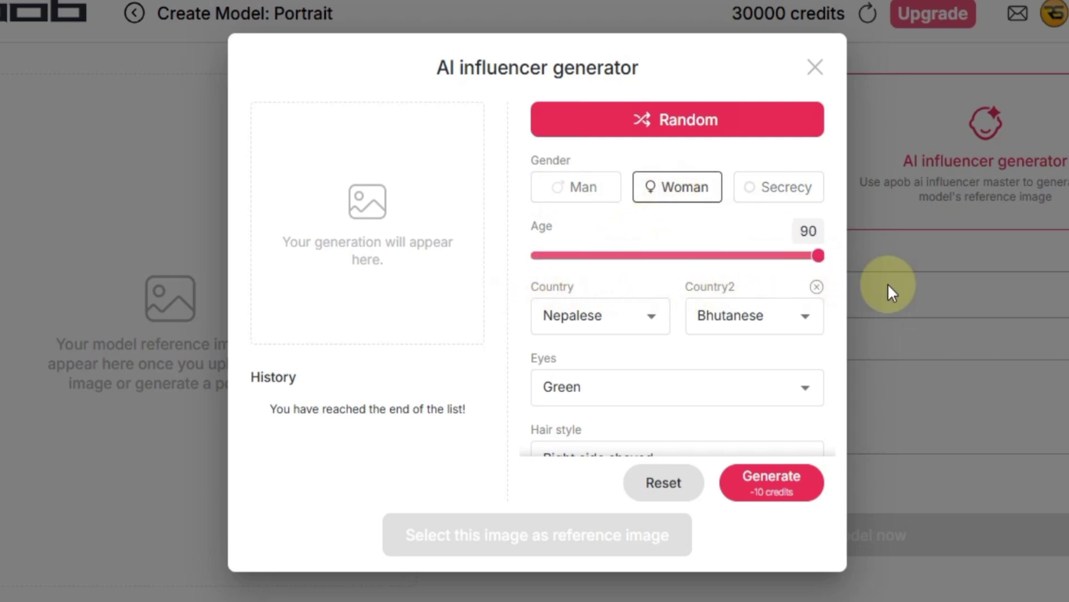
left_click_drag(753, 274, 513, 274)
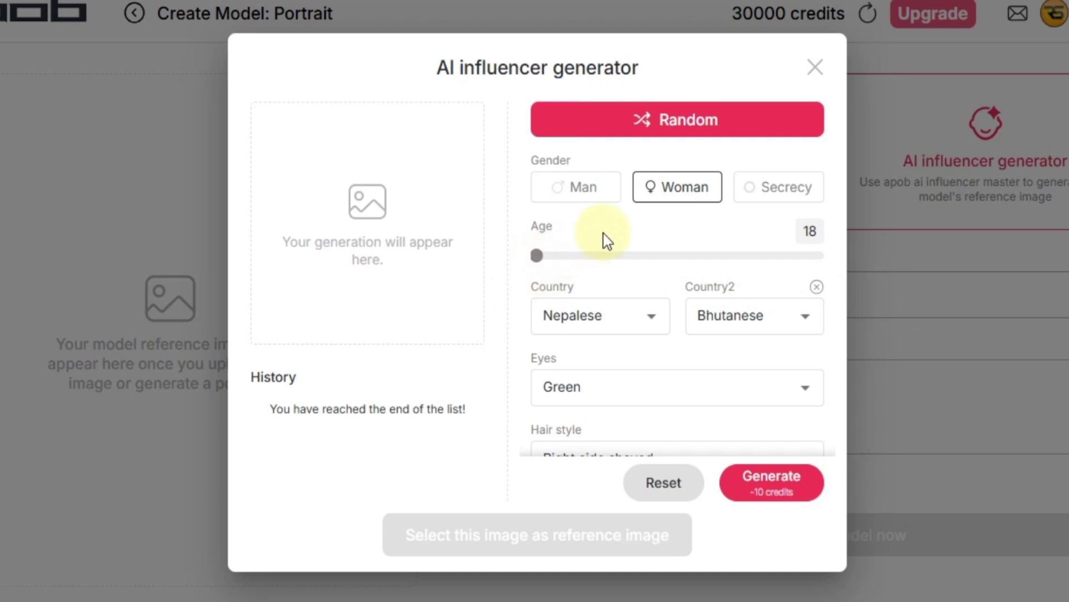
- Set the countries to French and German
left_click(649, 327)
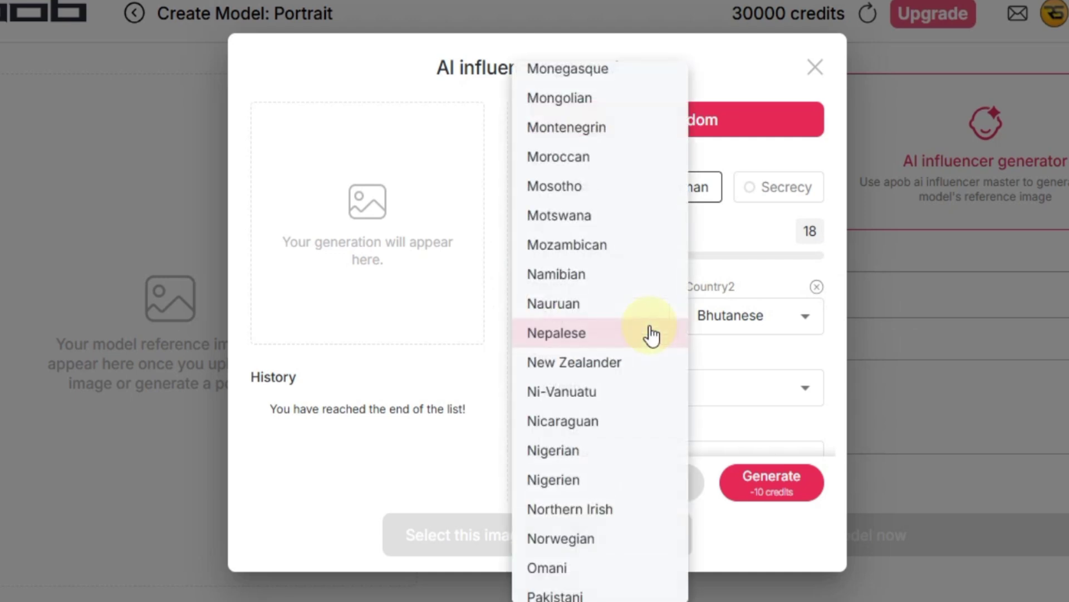
scroll(606, 385, "down", 4)
scroll(606, 385, "down", 15)
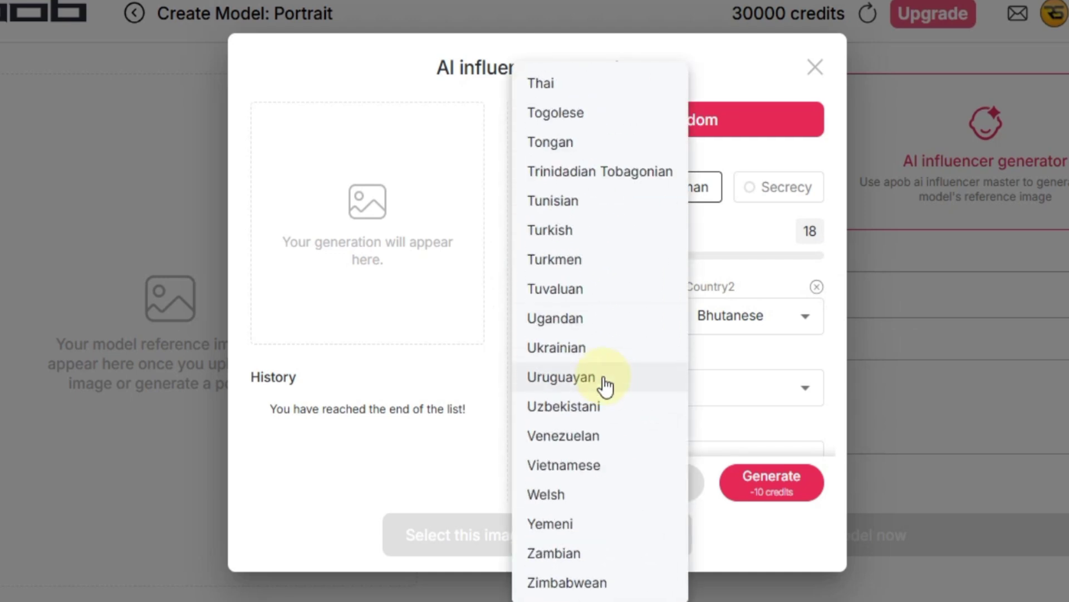
scroll(606, 386, "up", 15)
scroll(606, 386, "up", 15)
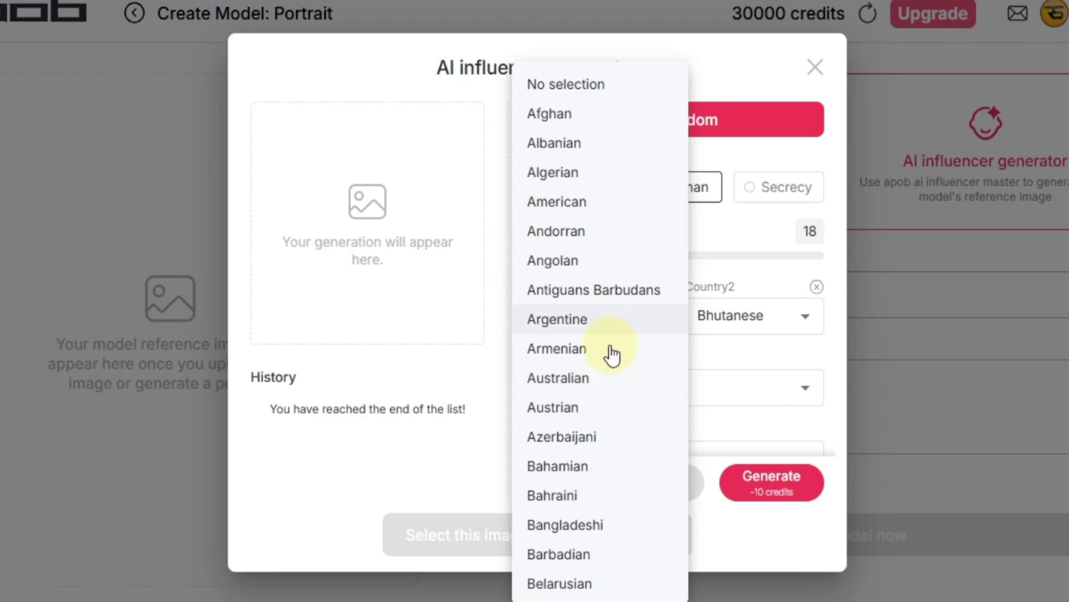
scroll(612, 379, "down", 3)
scroll(611, 393, "down", 15)
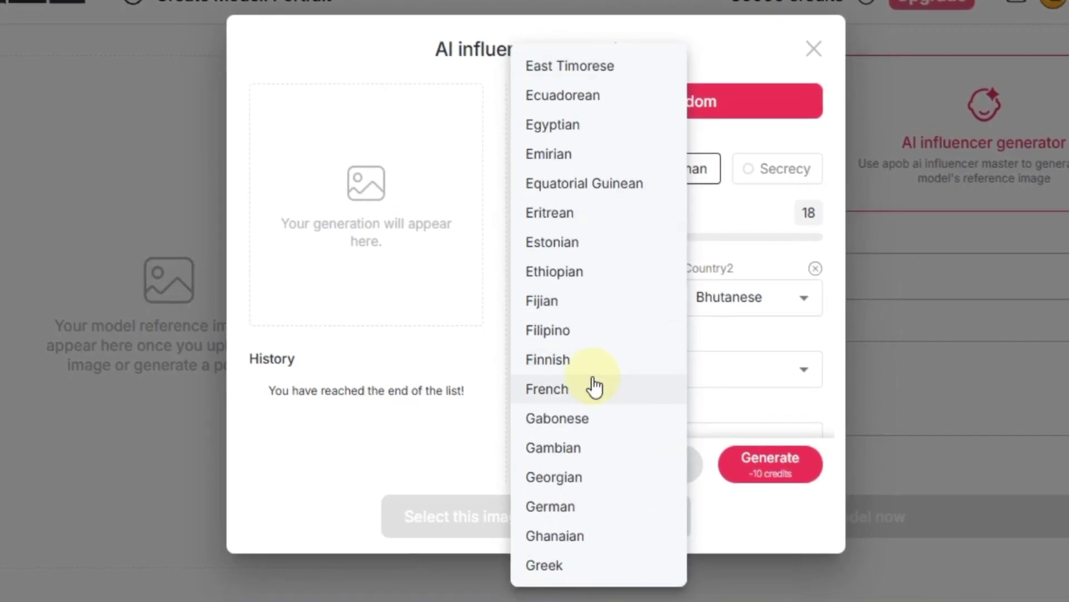
left_click(595, 386)
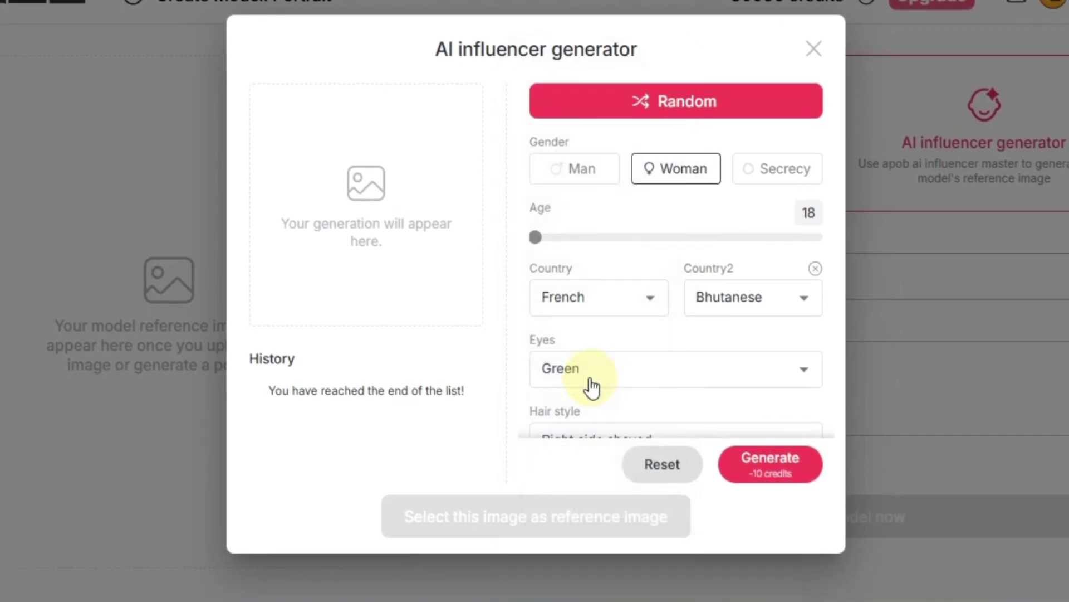
left_click(763, 302)
scroll(766, 322, "down", 20)
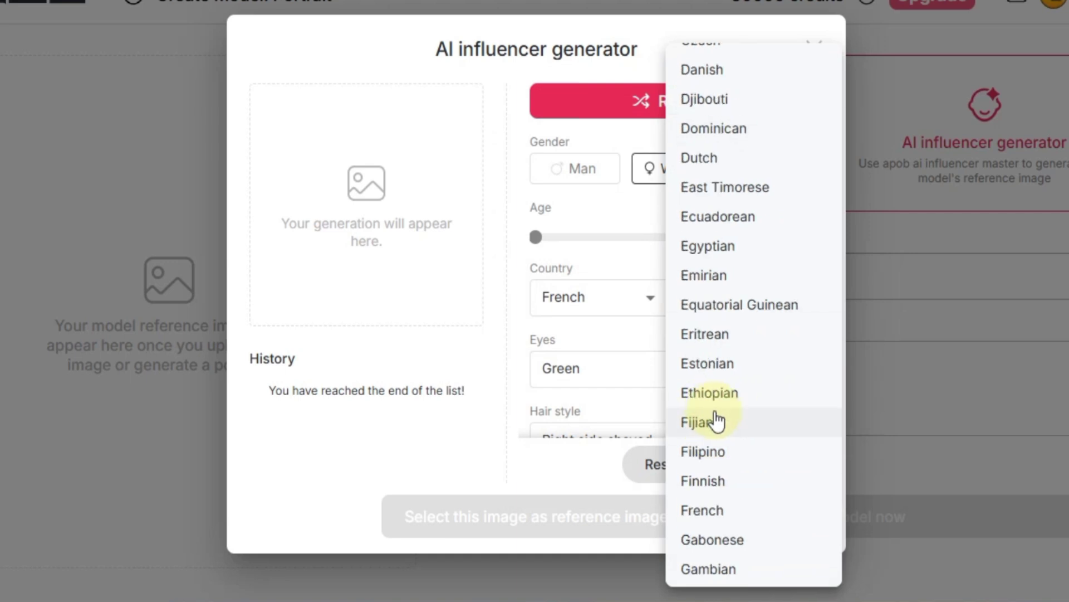
left_click(728, 239)
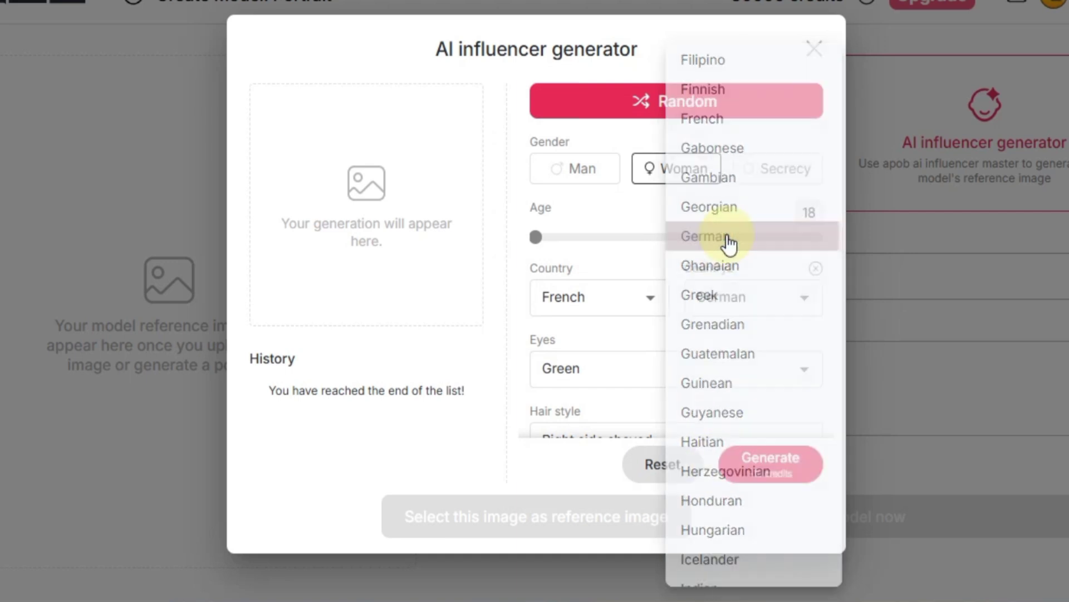
- Give the influencer Brown eyes and a Wavy undercut hair style
scroll(671, 375, "down", 3)
left_click(691, 271)
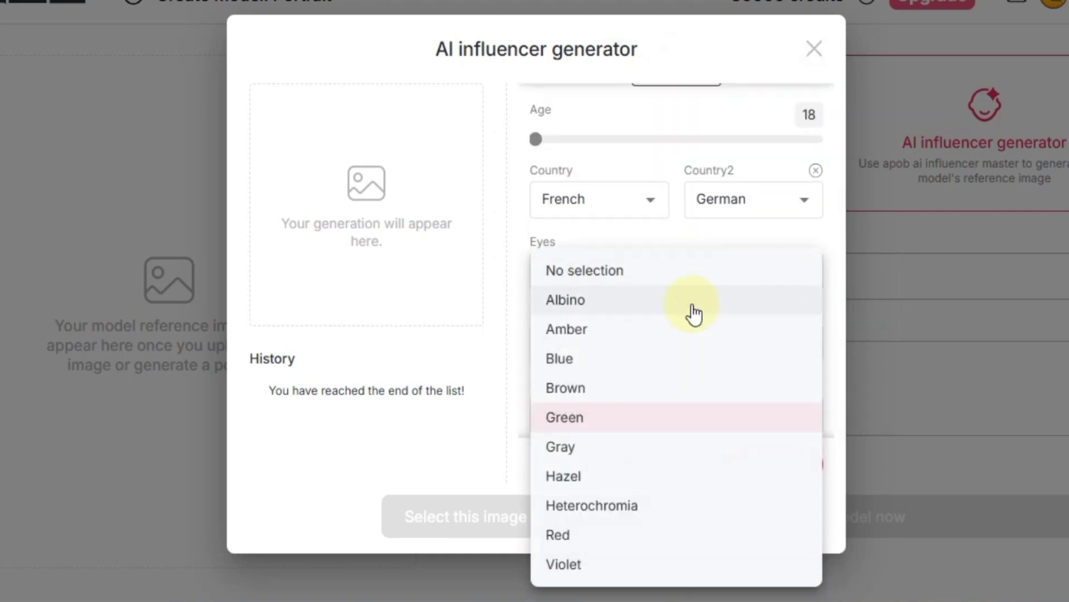
left_click(633, 389)
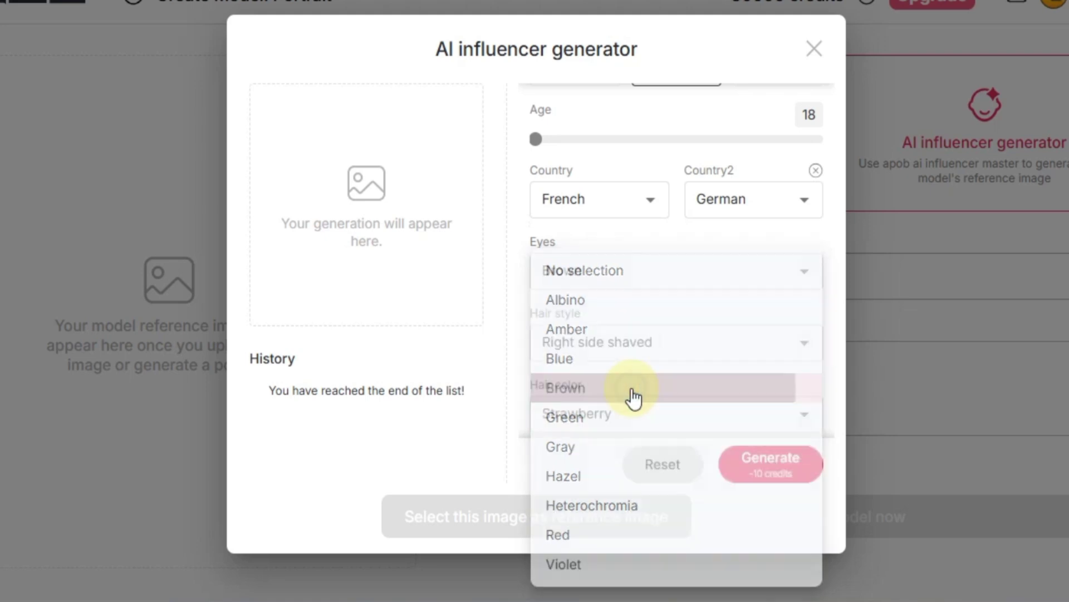
left_click(719, 356)
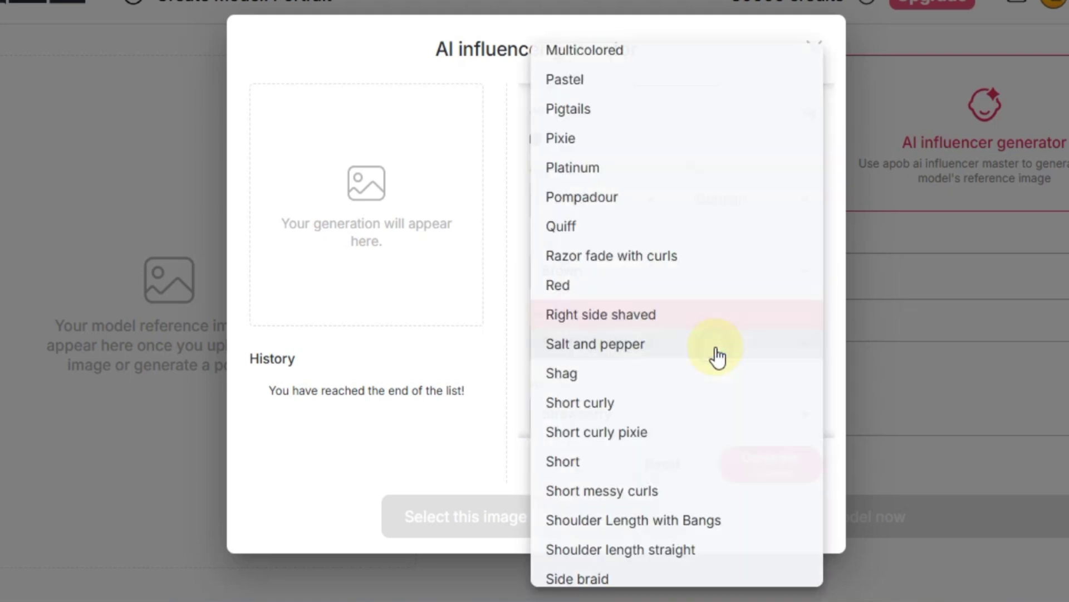
scroll(640, 392, "down", 15)
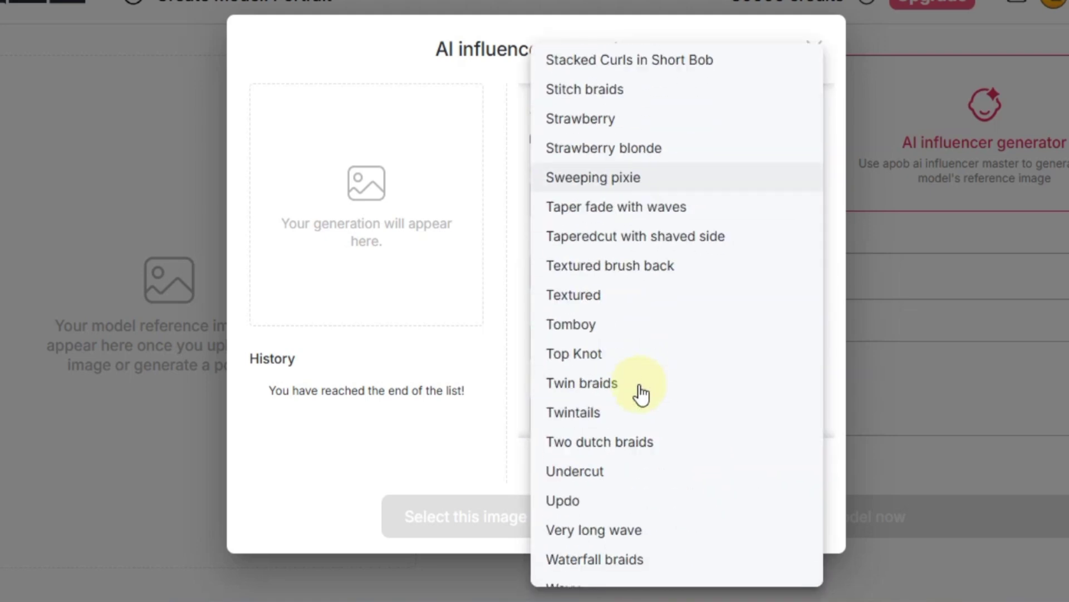
left_click(667, 573)
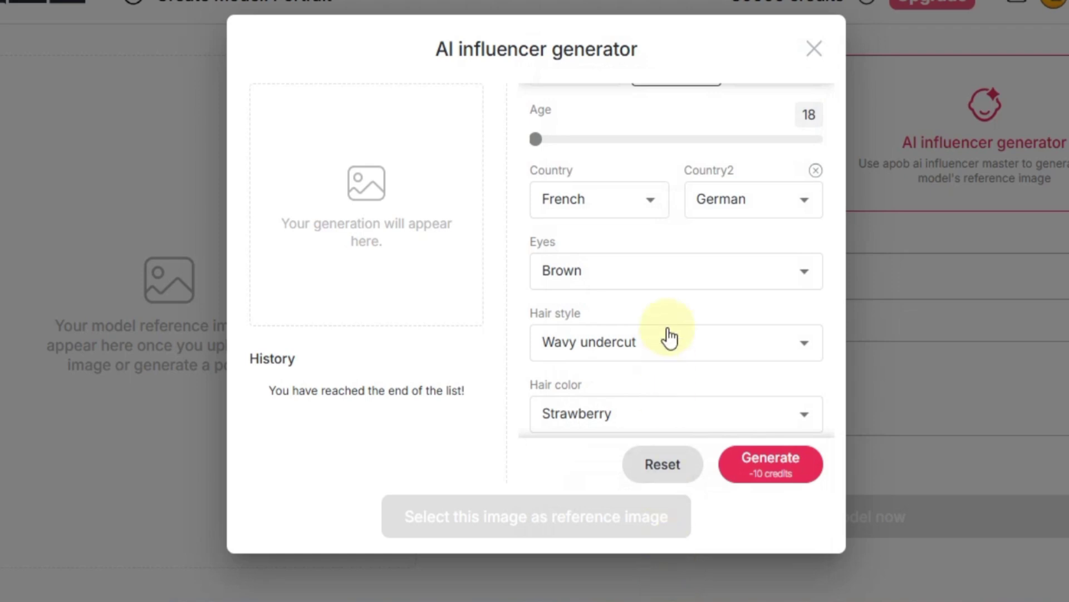
- Set Strawberry hair colour and a Long face shape
scroll(665, 335, "down", 3)
left_click(666, 299)
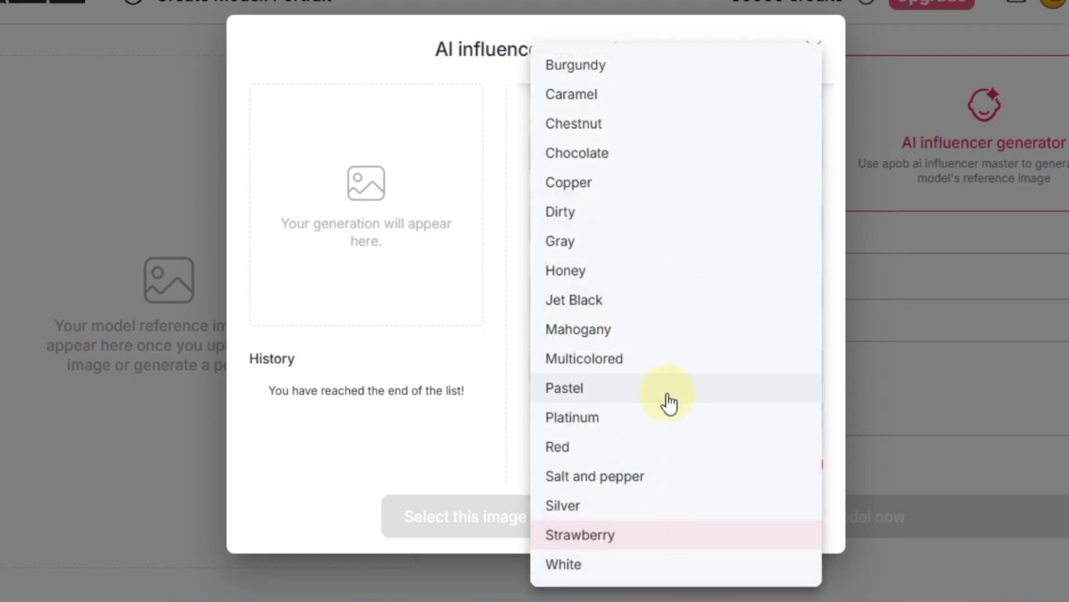
scroll(640, 306, "up", 2)
scroll(609, 323, "down", 2)
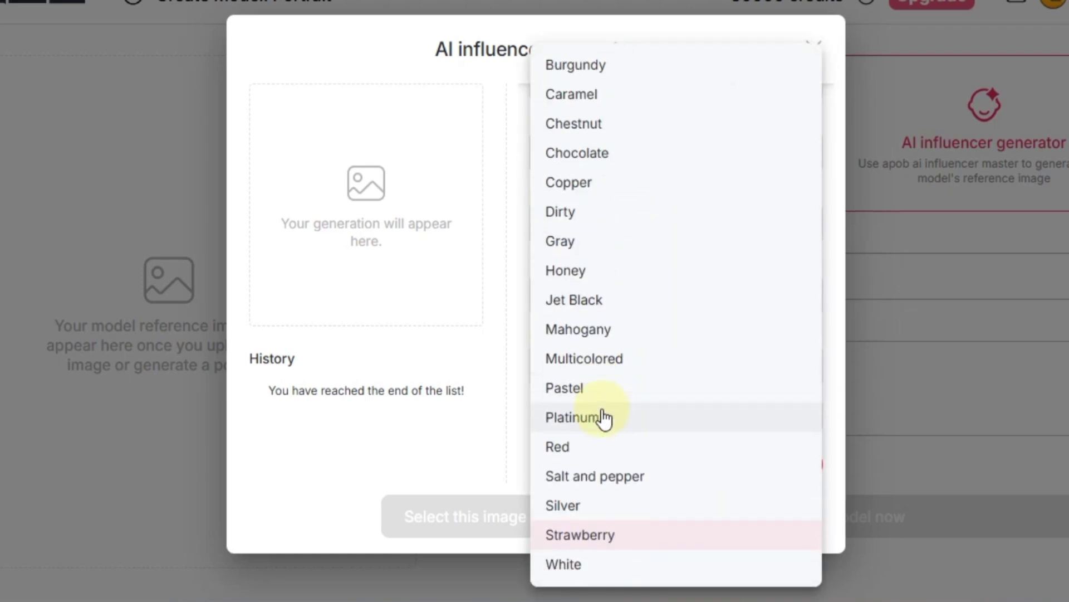
left_click(609, 536)
left_click(617, 360)
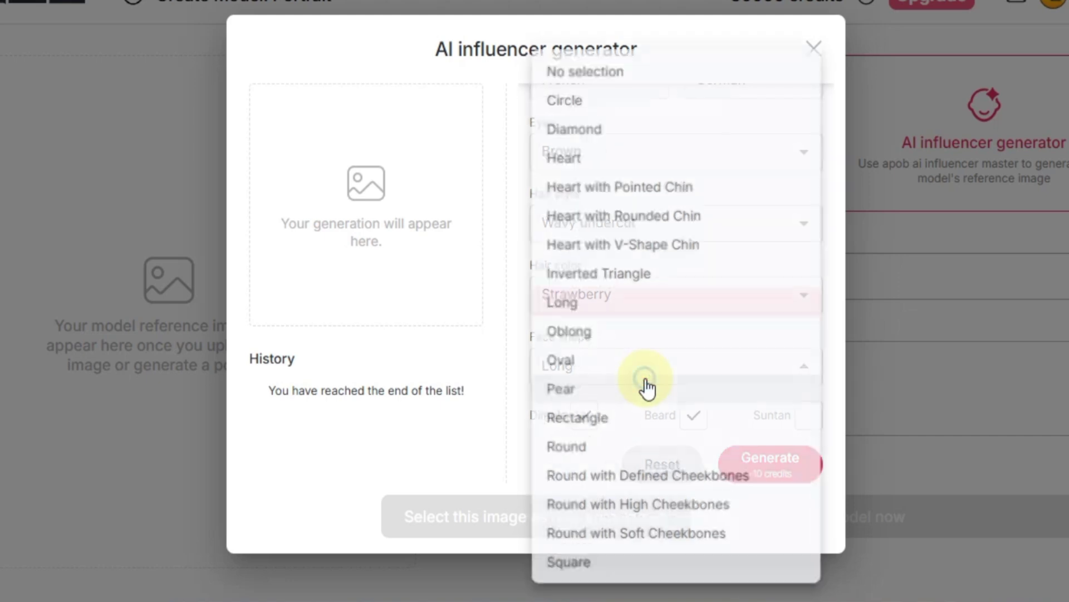
scroll(678, 374, "down", 3)
scroll(678, 423, "up", 3)
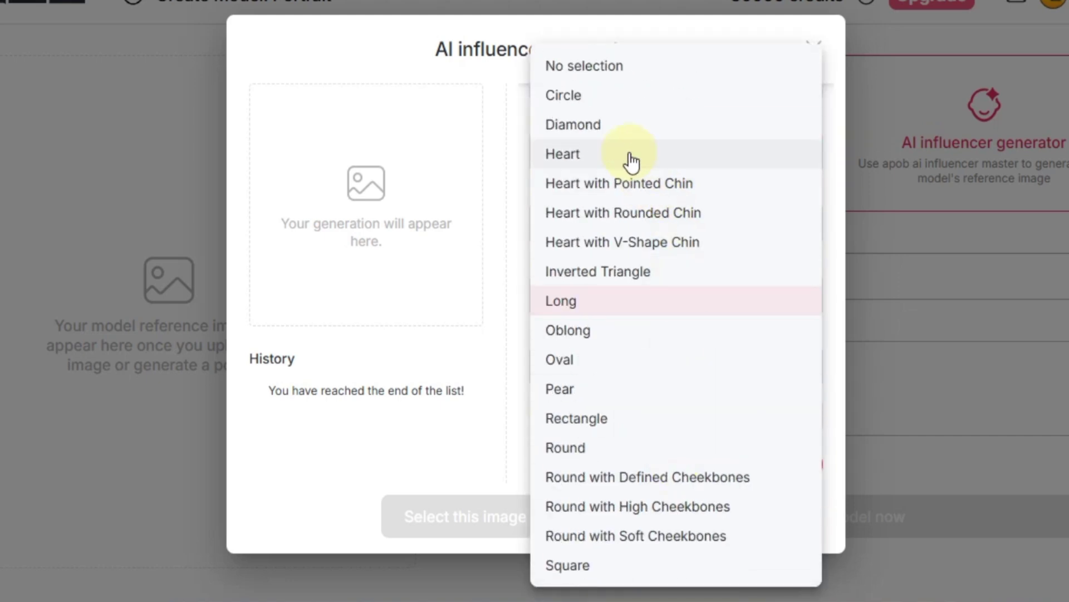
left_click(633, 311)
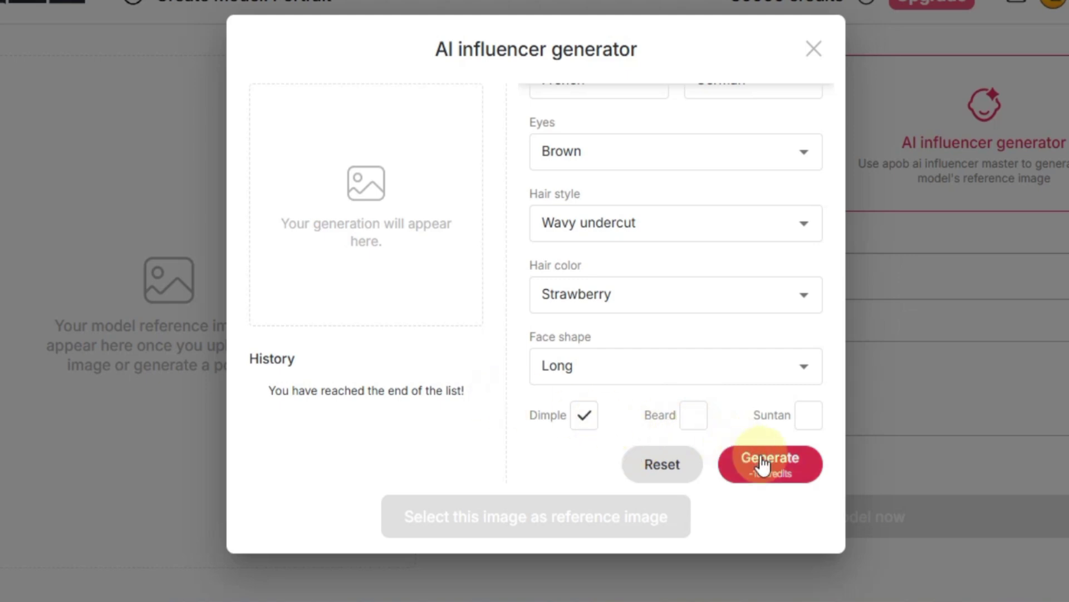
- Generate the strawberry-haired portrait, view it full size, then reopen the Hair color options
left_click(782, 471)
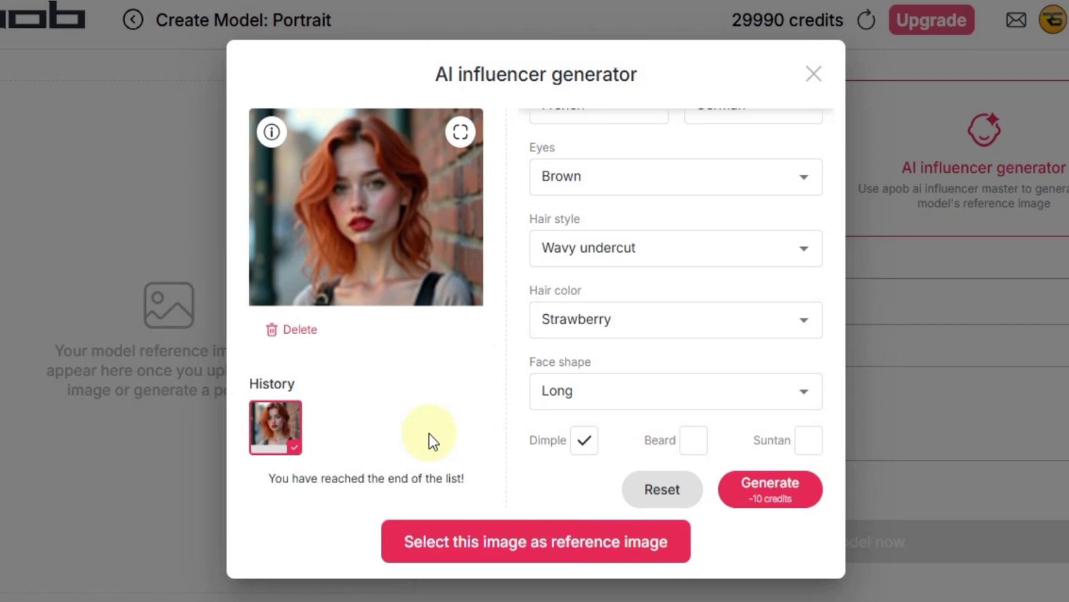
left_click(461, 132)
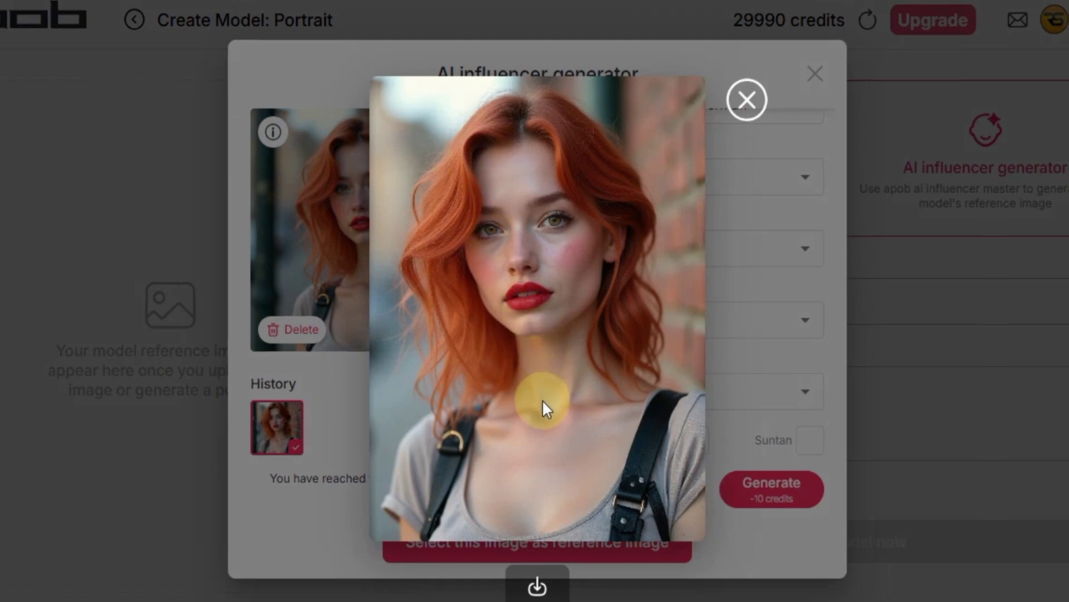
left_click(785, 372)
left_click(709, 315)
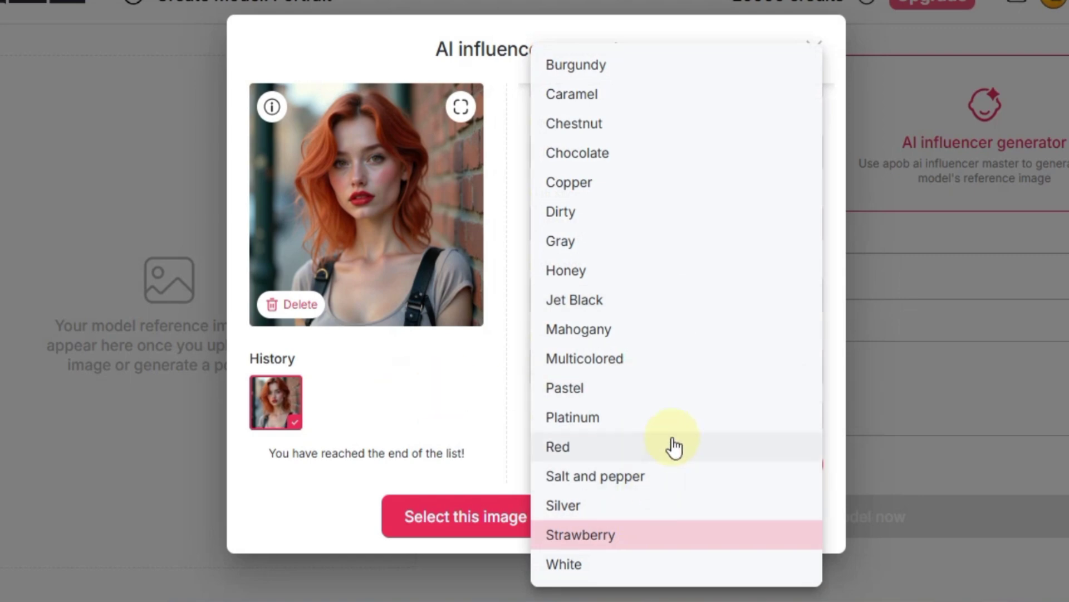
- Switch the hair colour to Mahogany and generate a portrait
scroll(675, 447, "up", 2)
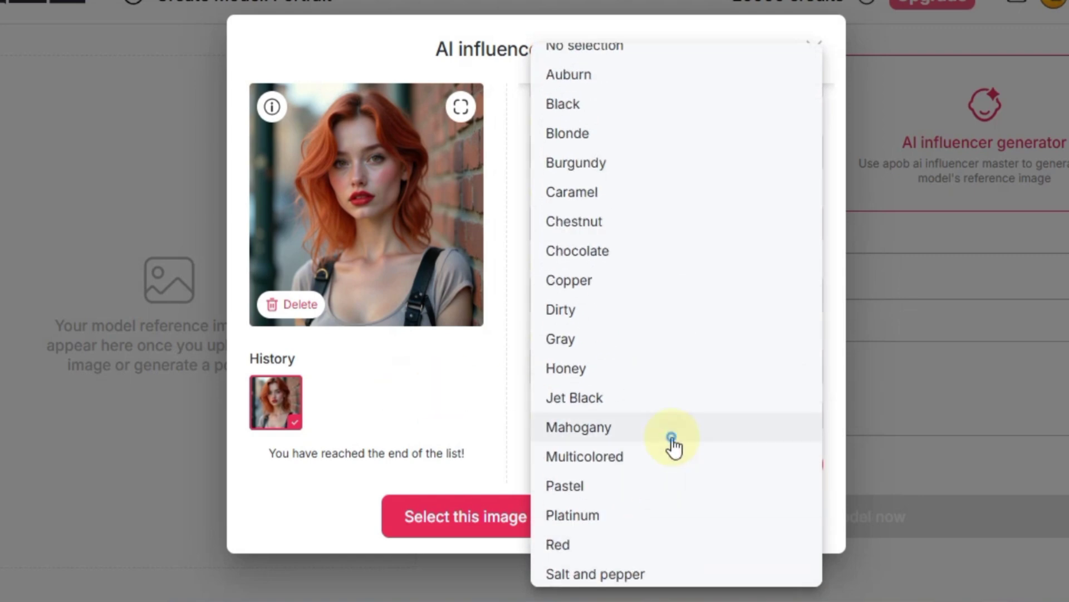
left_click(672, 440)
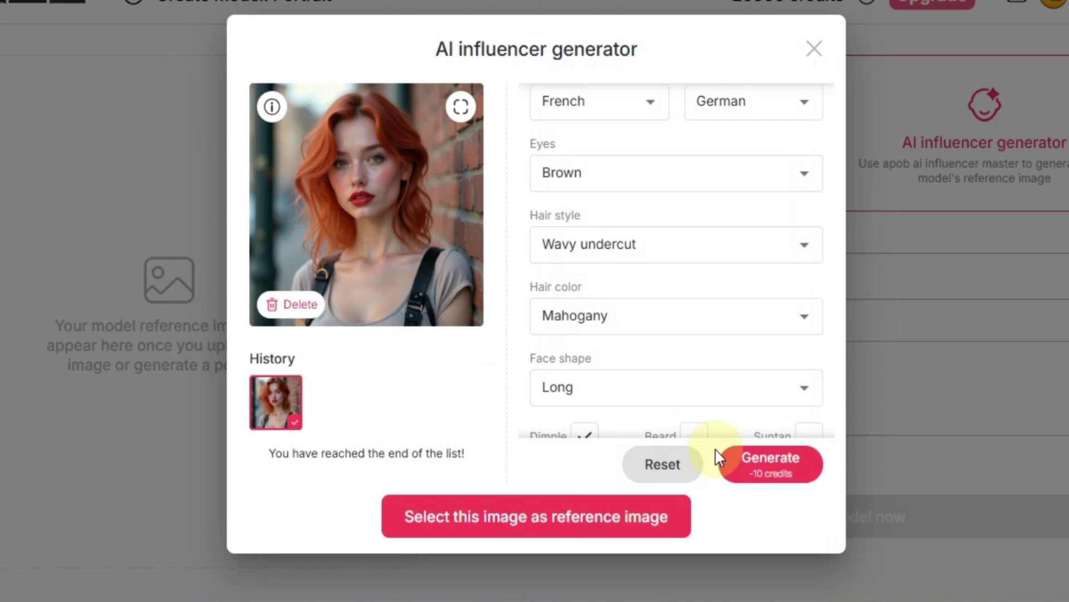
left_click(769, 457)
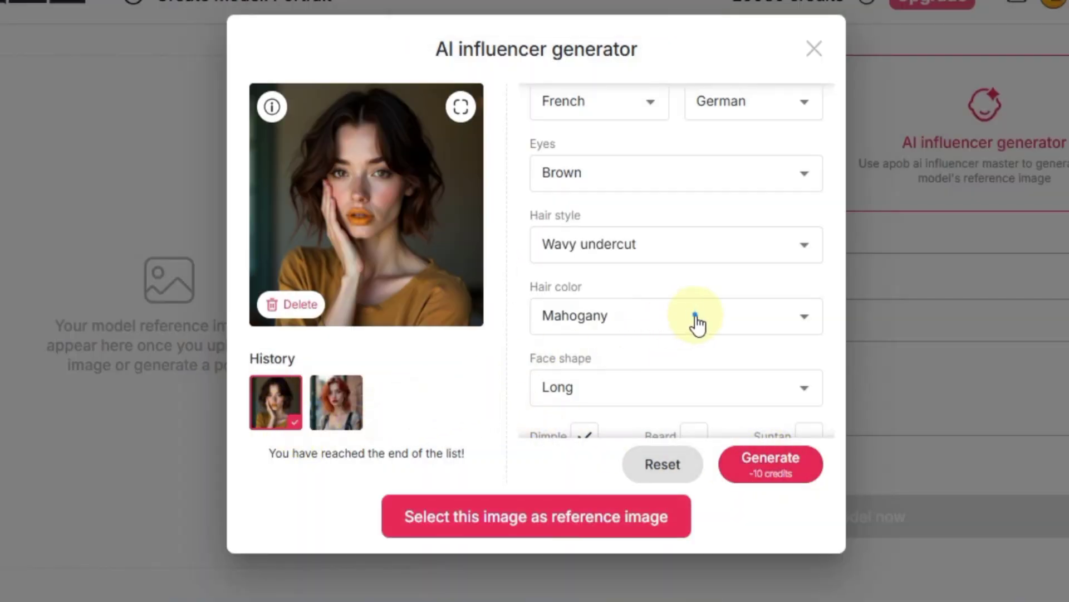
- Change the hair to Black and the countries to Filipino and Canadian
left_click(696, 324)
scroll(699, 322, "down", 2)
scroll(640, 295, "up", 2)
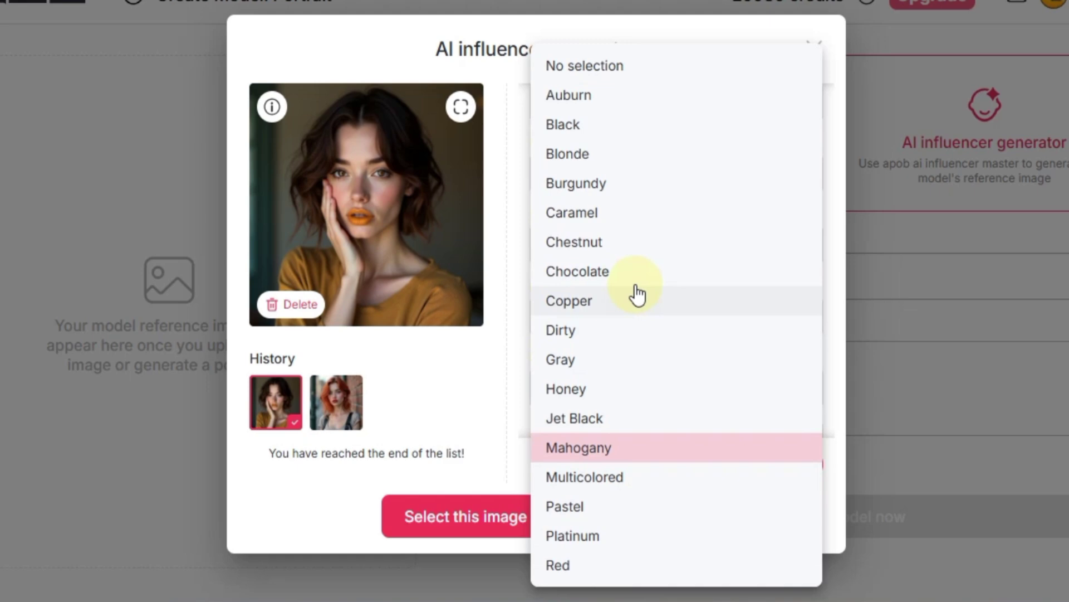
left_click(638, 125)
scroll(588, 306, "up", 3)
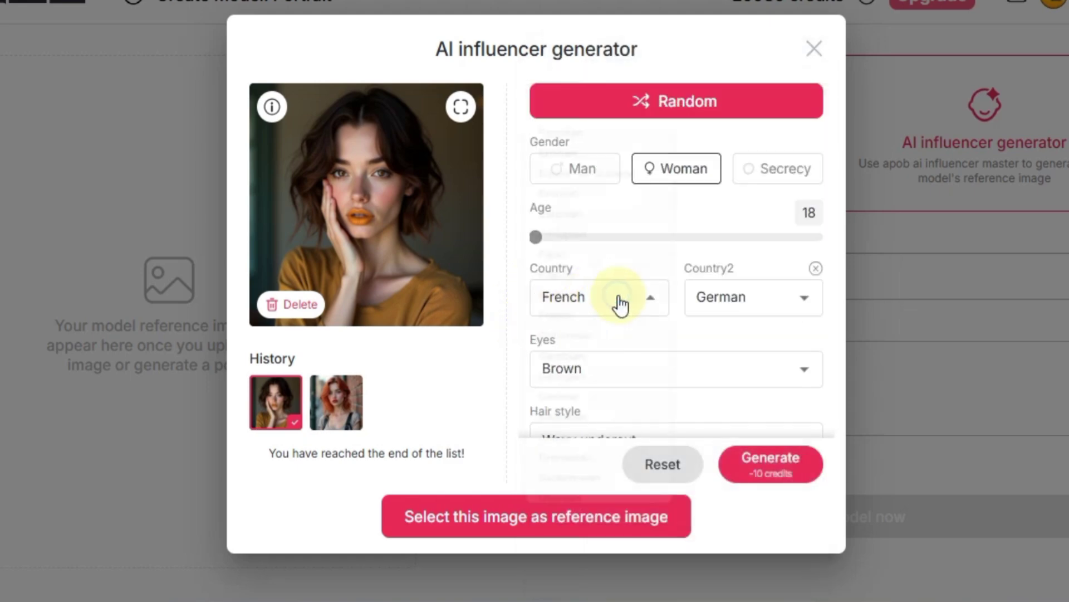
left_click(597, 256)
left_click(759, 311)
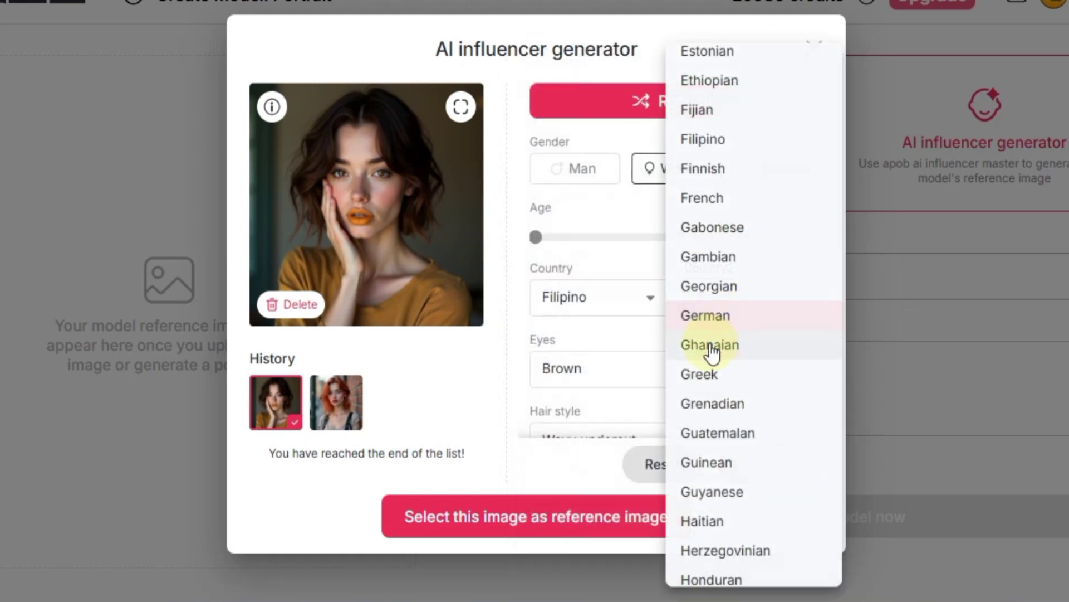
scroll(711, 351, "up", 15)
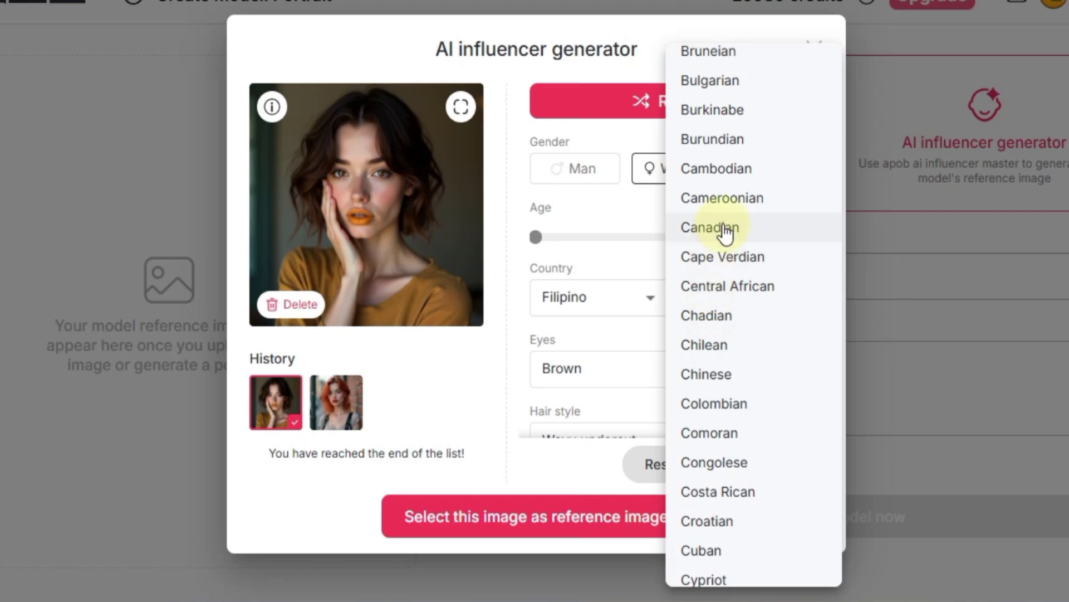
left_click(725, 232)
- Generate the new portrait and view it enlarged
left_click(772, 475)
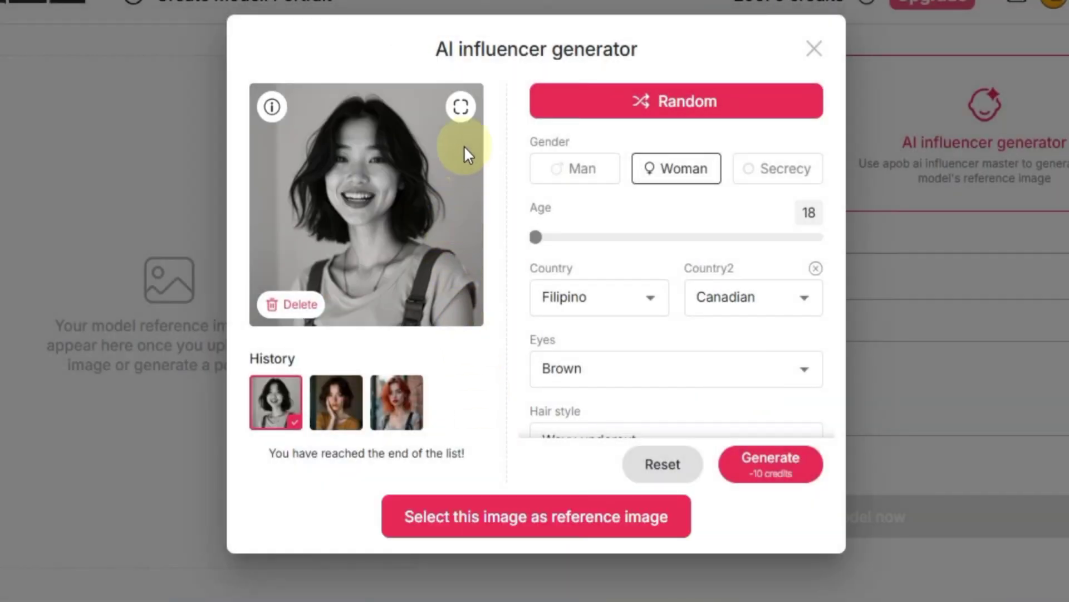
left_click(462, 107)
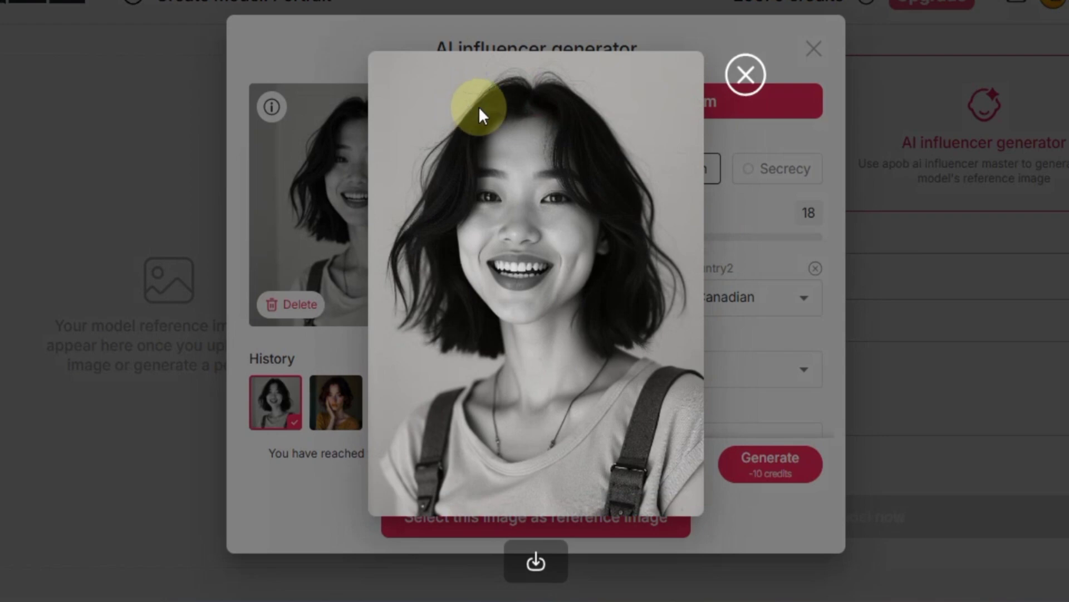
left_click(746, 73)
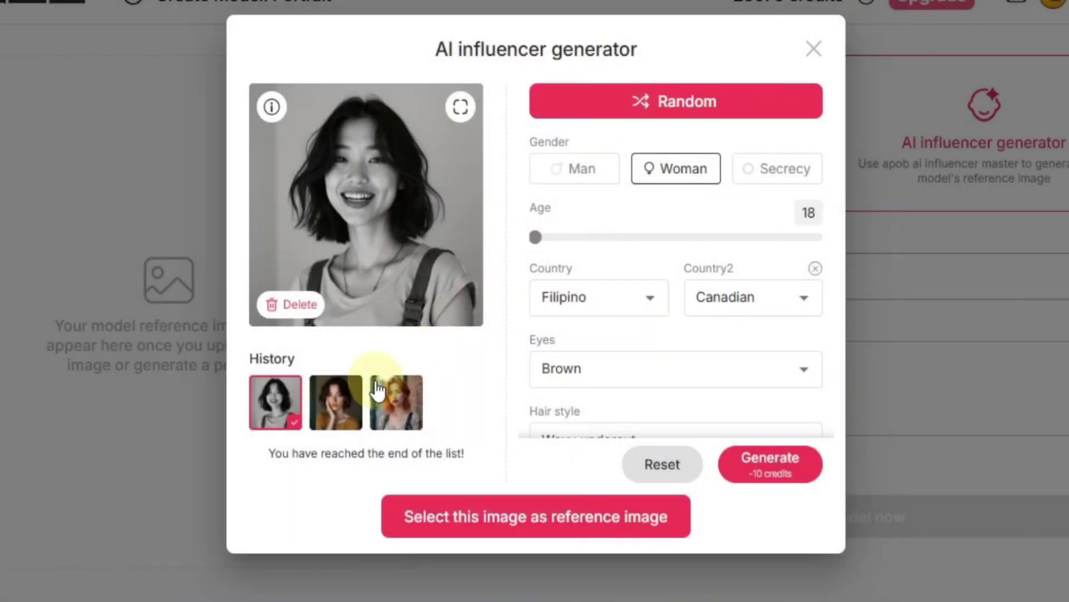
- Preview the second History portrait enlarged
left_click(341, 415)
left_click(461, 105)
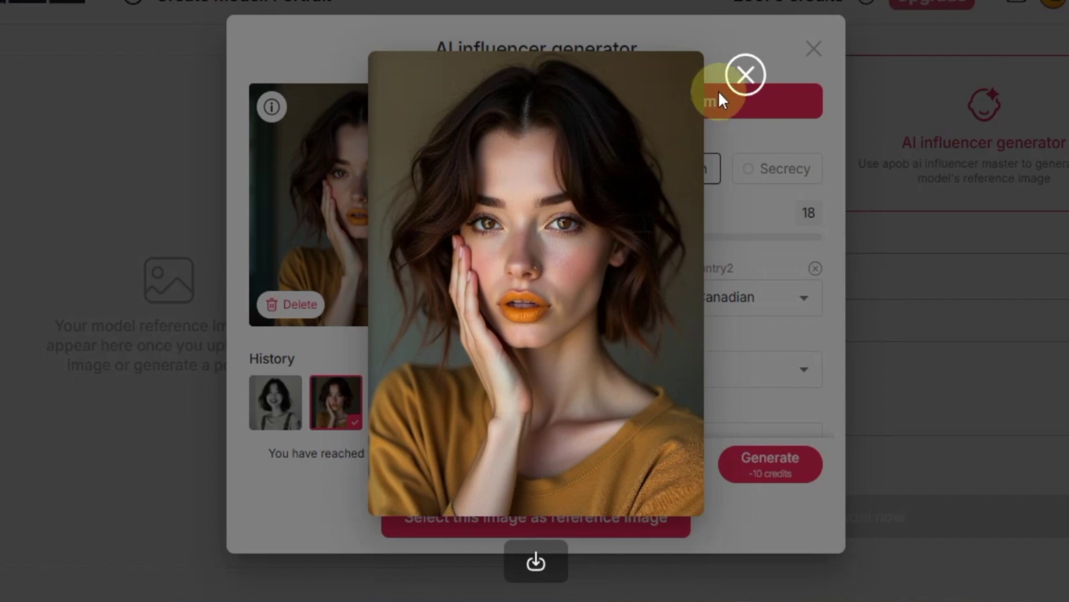
left_click(748, 64)
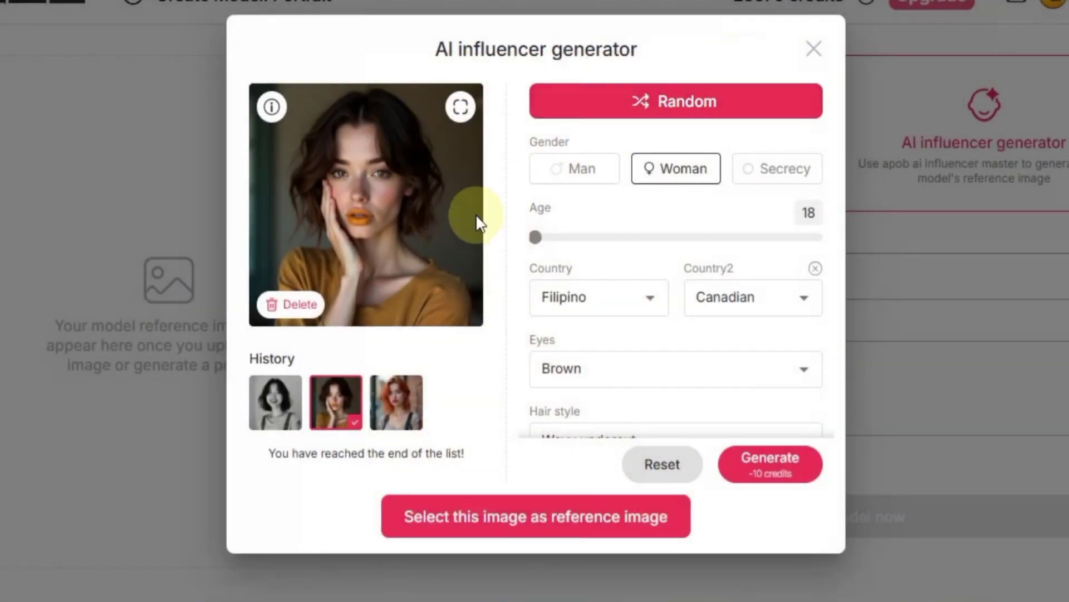
- Select the red-haired History portrait and preview it enlarged
left_click(399, 405)
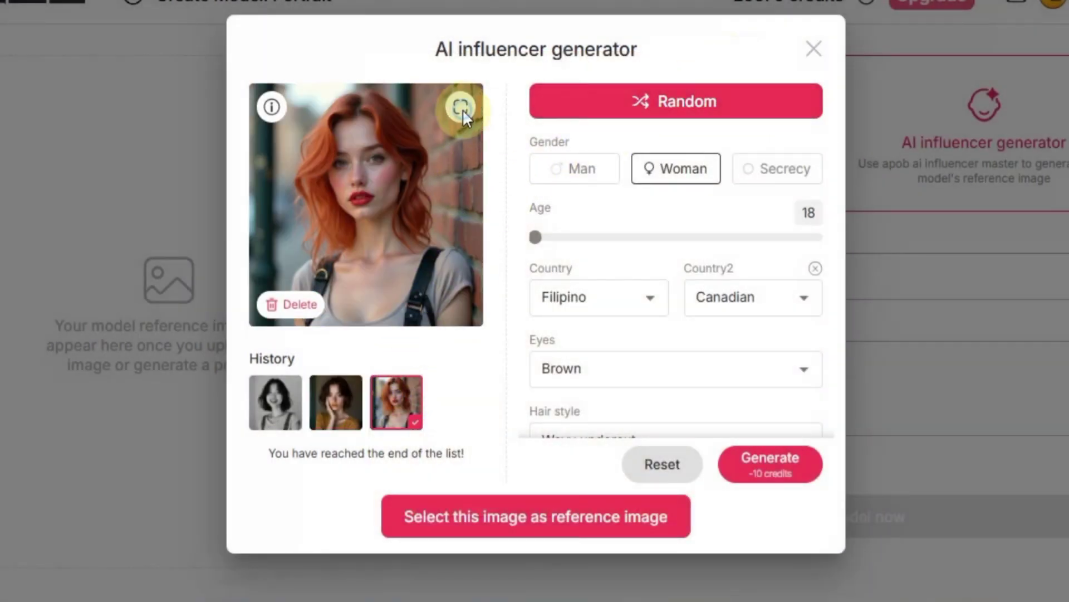
left_click(461, 107)
left_click(743, 76)
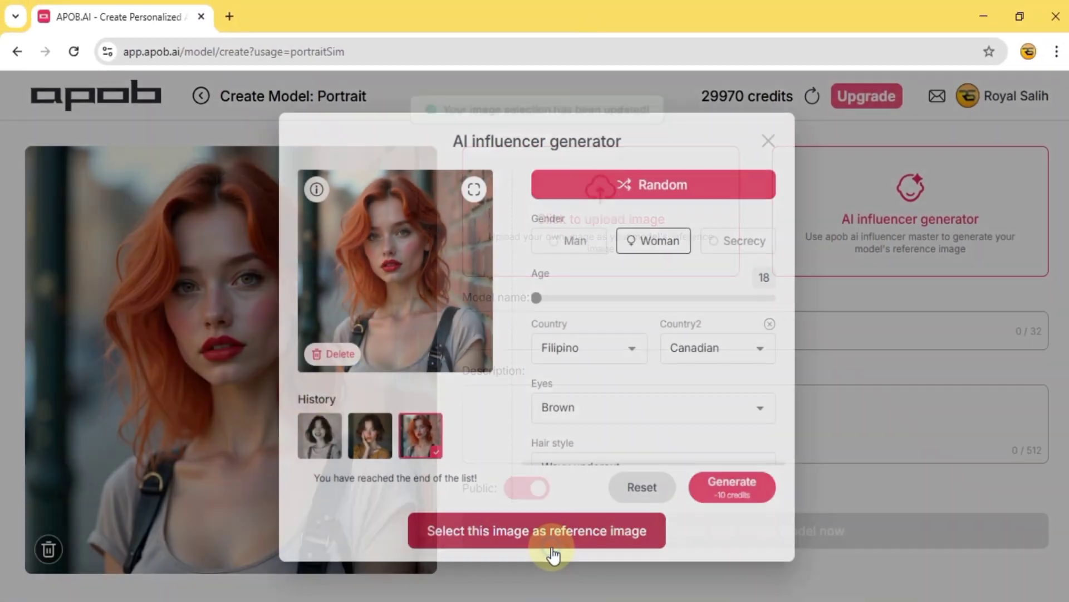
- Use the red-haired portrait as reference, name the model Sophie, make it private, and create it
left_click(553, 540)
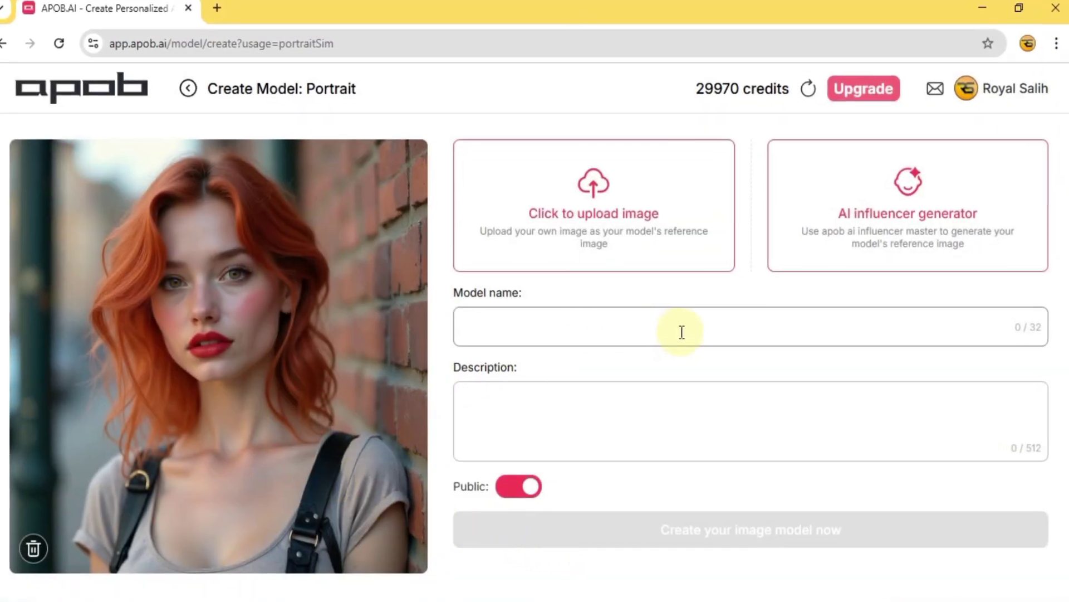
left_click(682, 332)
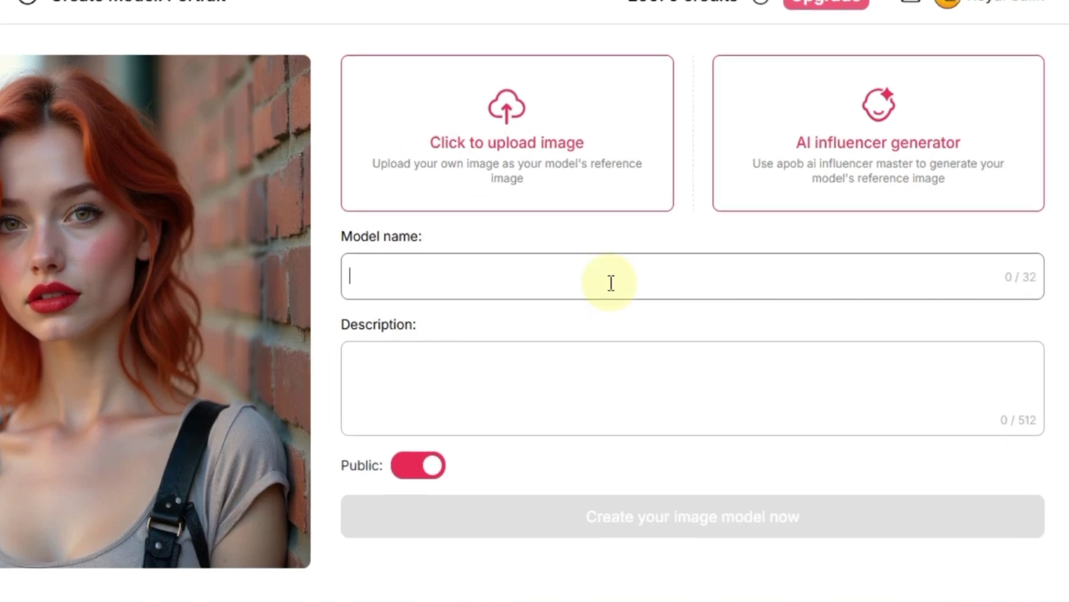
type("Sophie")
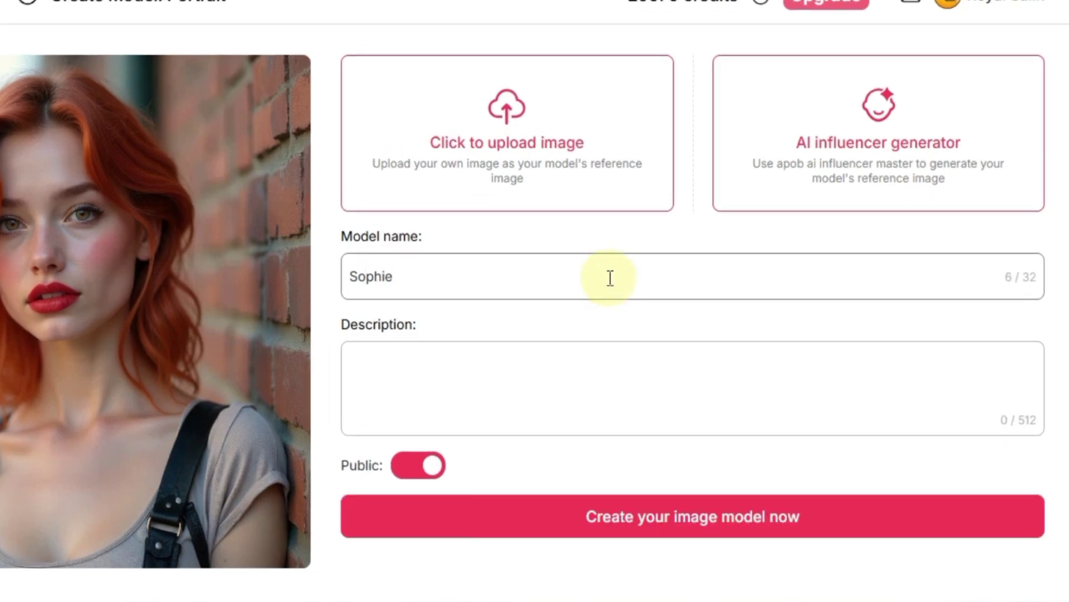
left_click(612, 390)
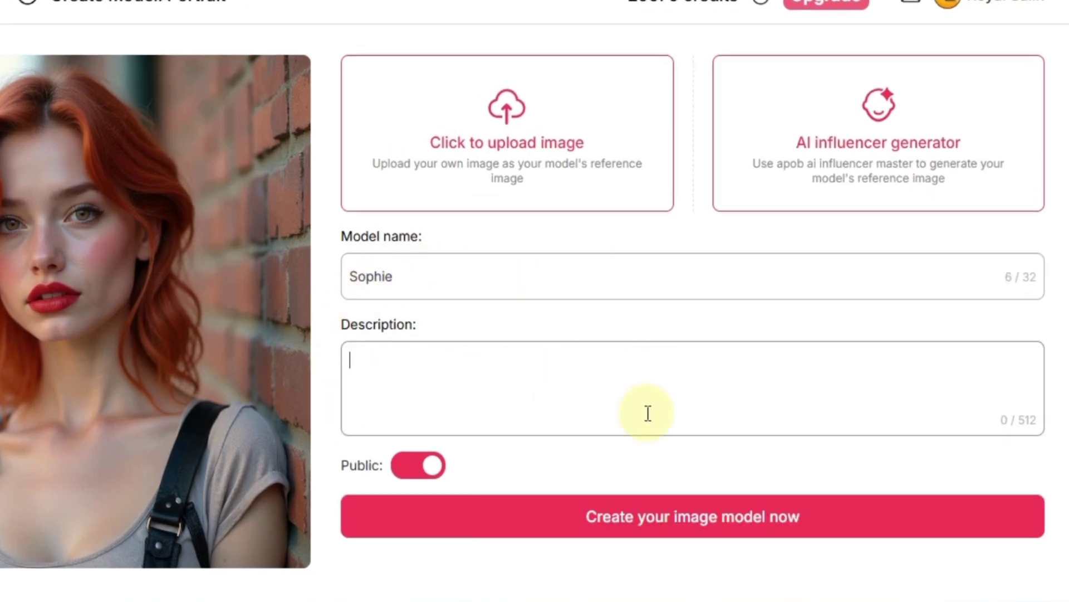
left_click(424, 478)
left_click(423, 478)
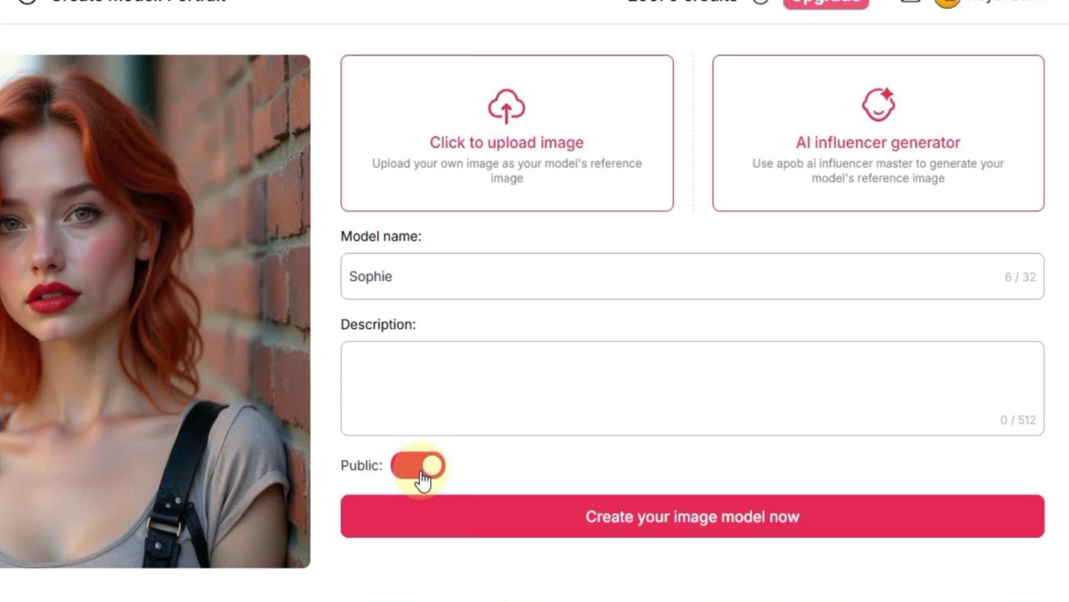
left_click(424, 478)
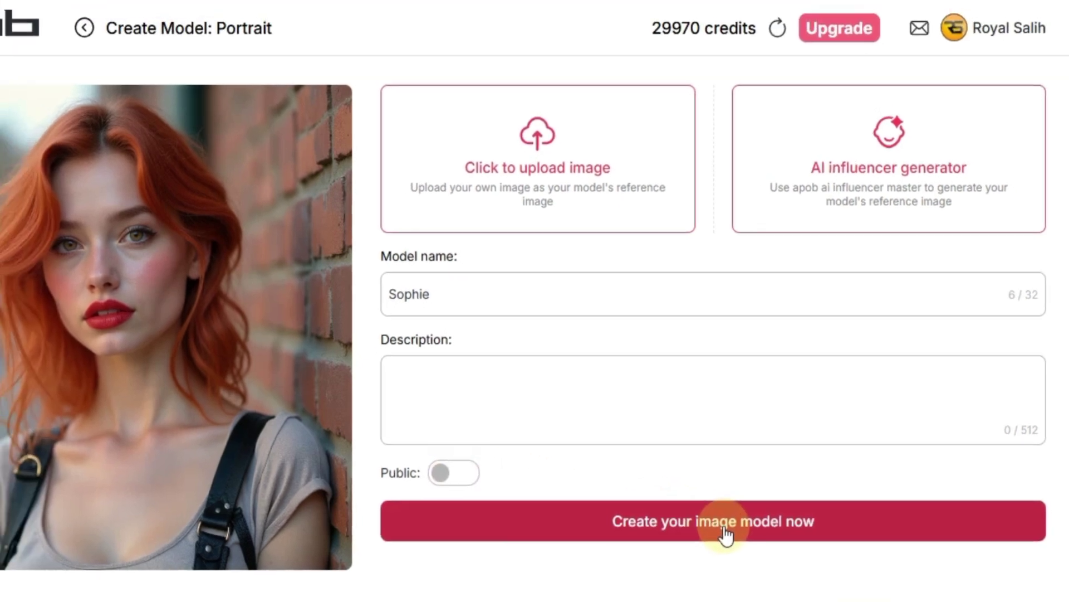
left_click(706, 529)
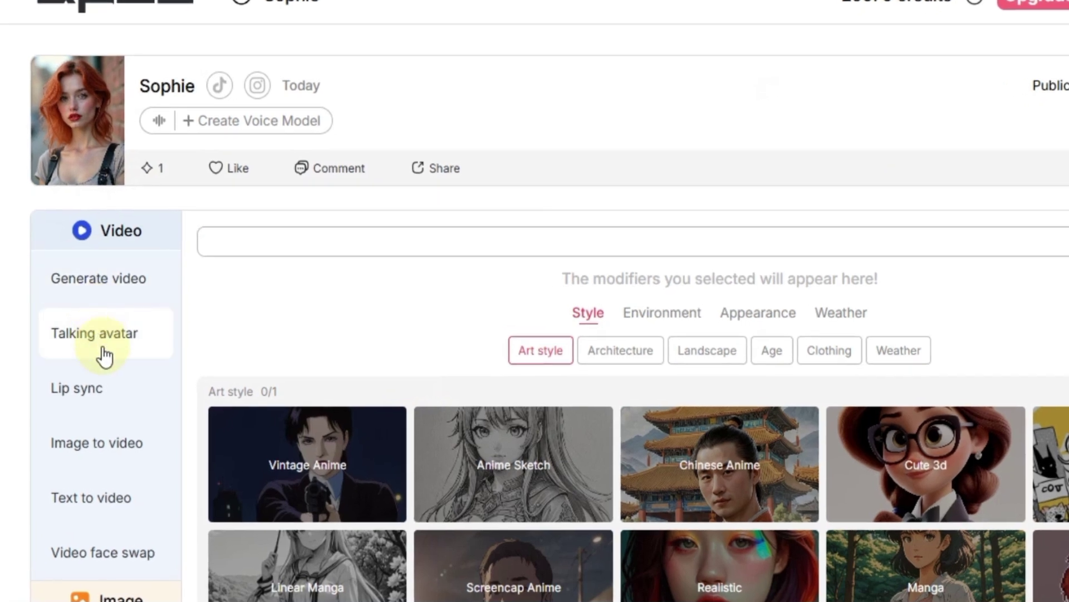
- Scroll Sophie's model page down to the Image › Build your own art styles
scroll(105, 373, "down", 3)
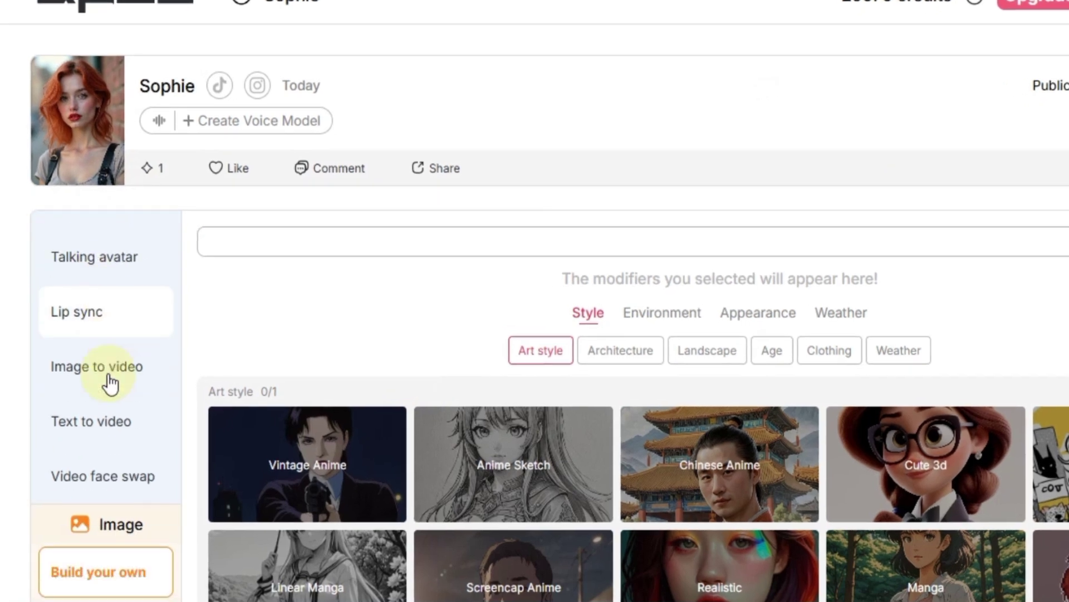
scroll(111, 383, "down", 1)
scroll(110, 383, "down", 2)
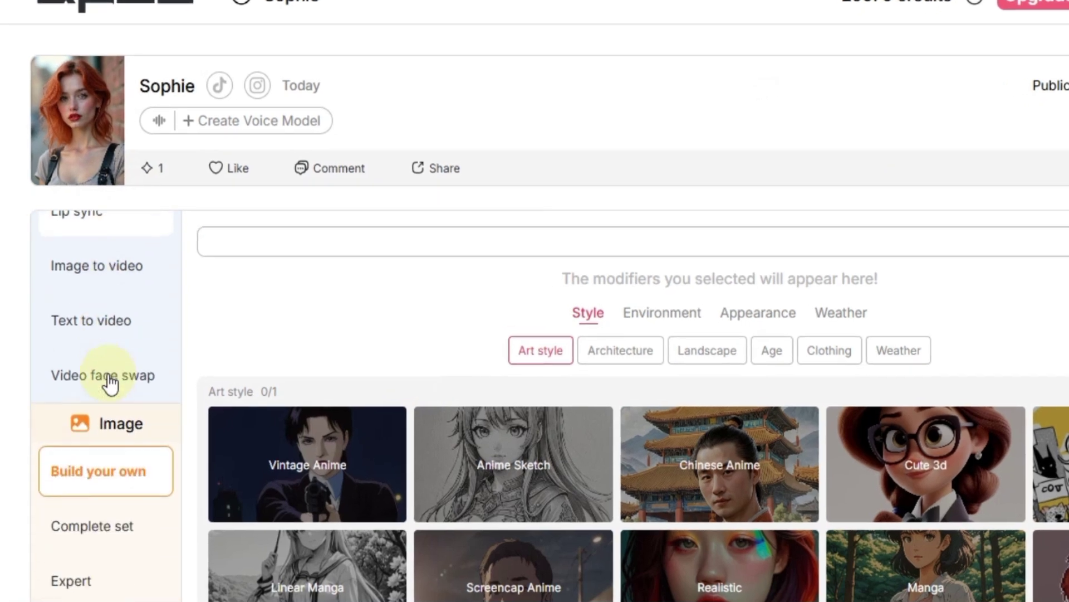
scroll(110, 393, "down", 2)
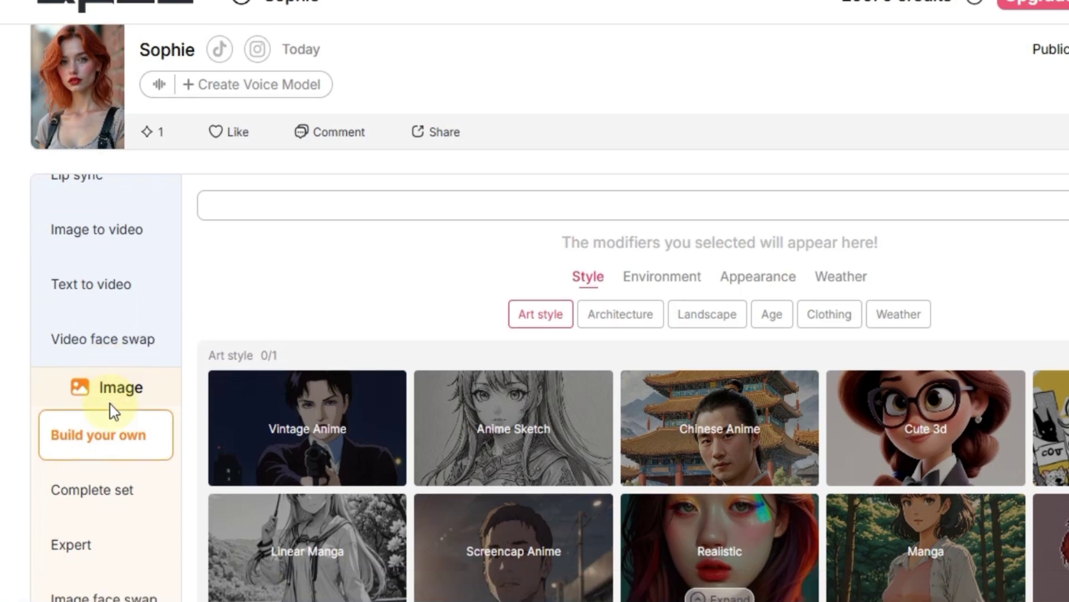
scroll(668, 485, "down", 10)
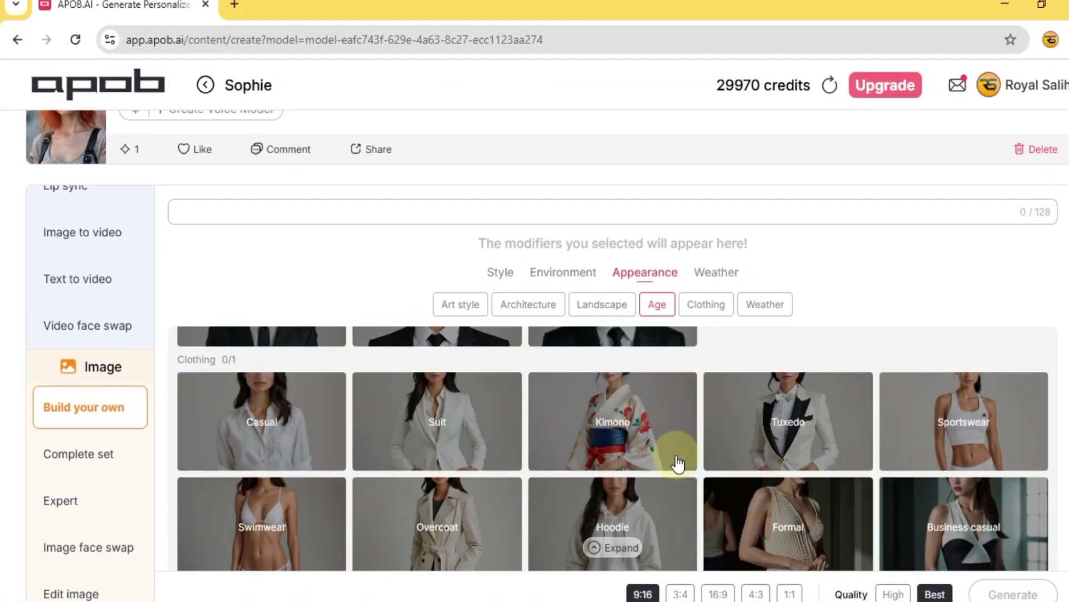
scroll(677, 464, "down", 5)
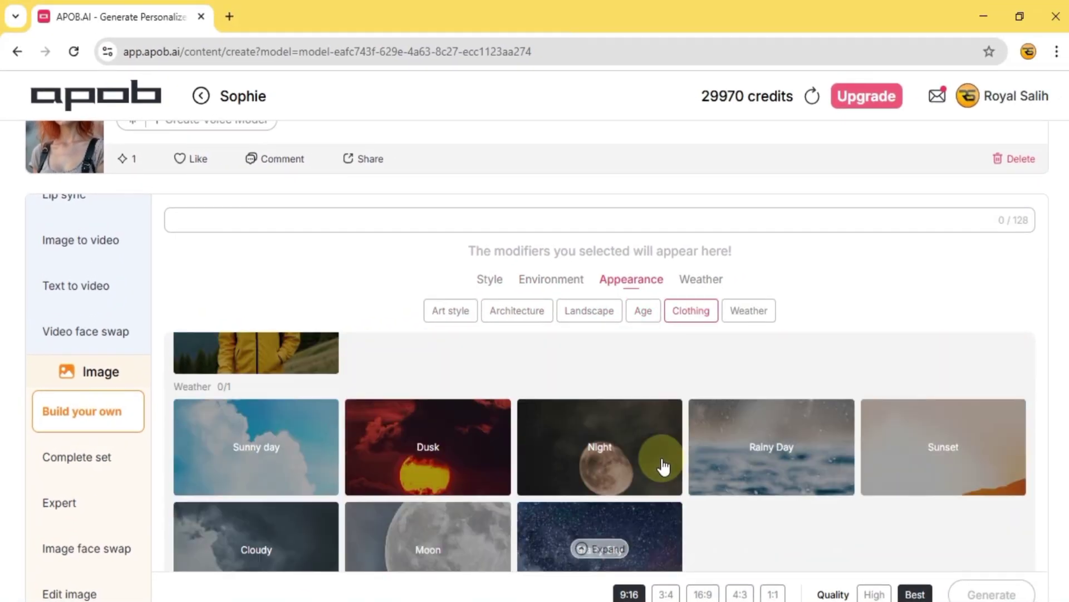
scroll(986, 412, "down", 3)
scroll(762, 356, "up", 5)
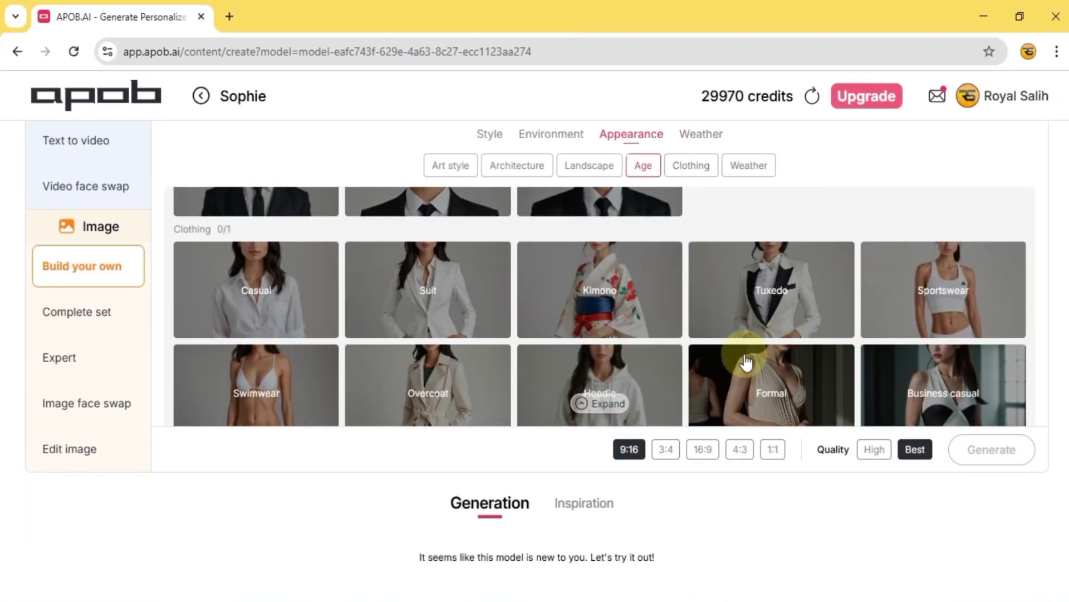
scroll(393, 318, "up", 12)
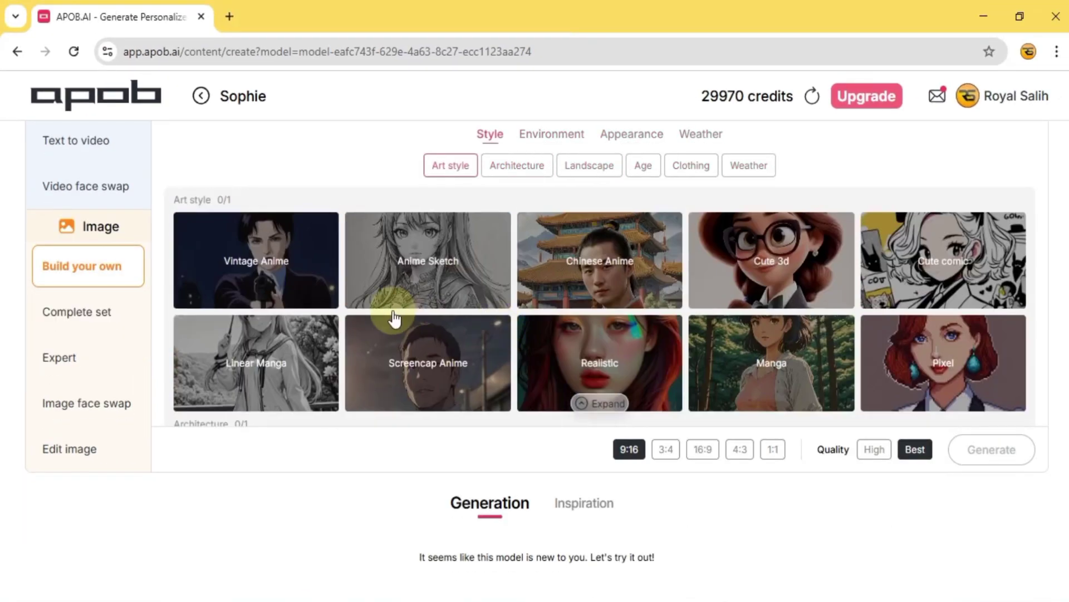
scroll(89, 401, "down", 3)
scroll(82, 433, "down", 2)
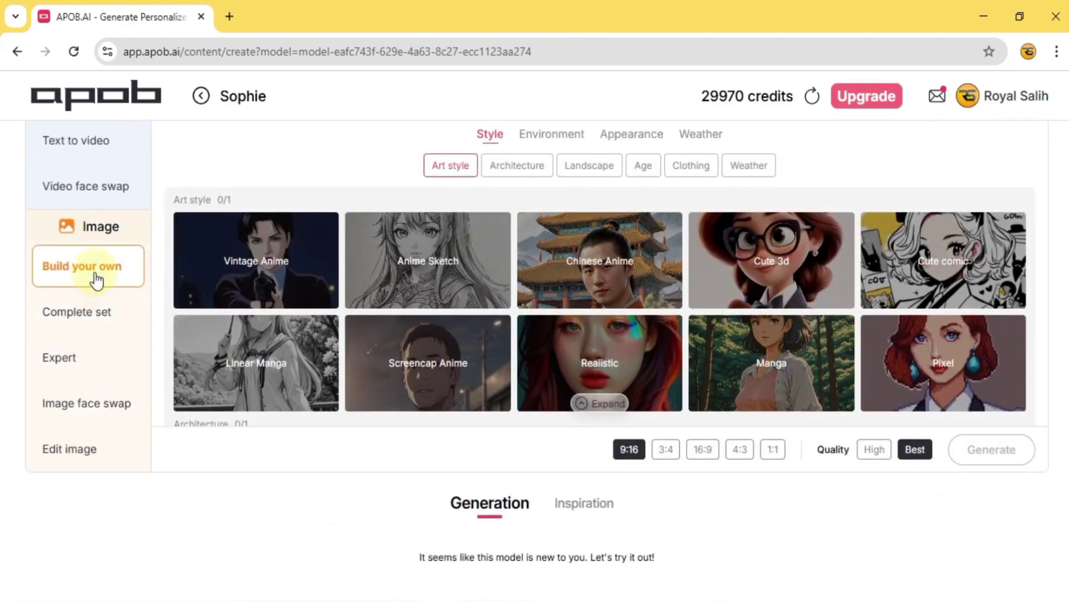
- Browse the Complete set preset scenes, trying the Artistic Painting and Cyberpunk presets
left_click(87, 311)
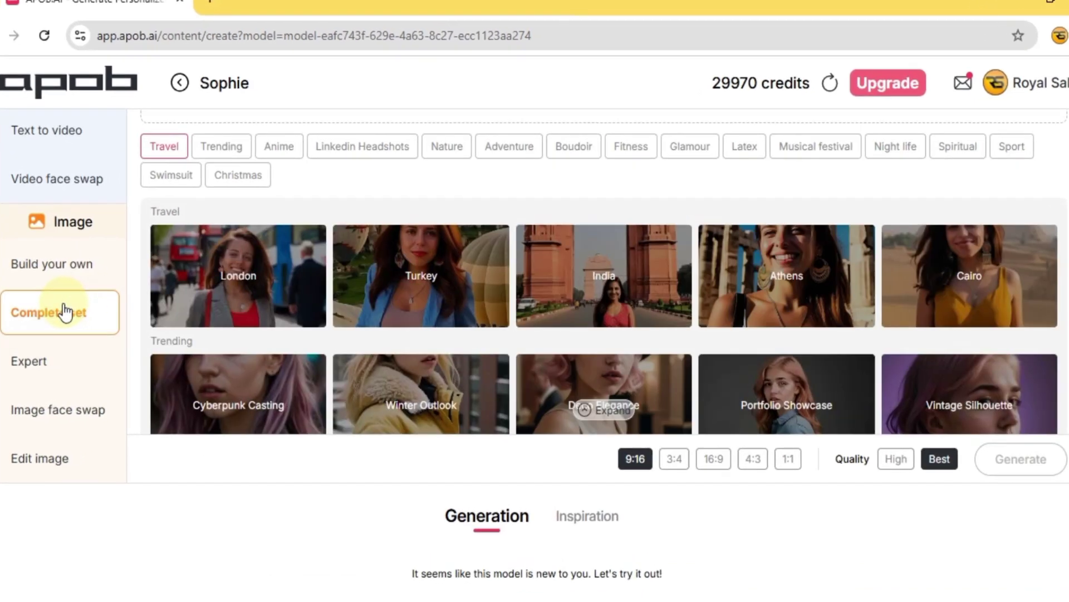
scroll(494, 449, "up", 3)
scroll(647, 461, "down", 10)
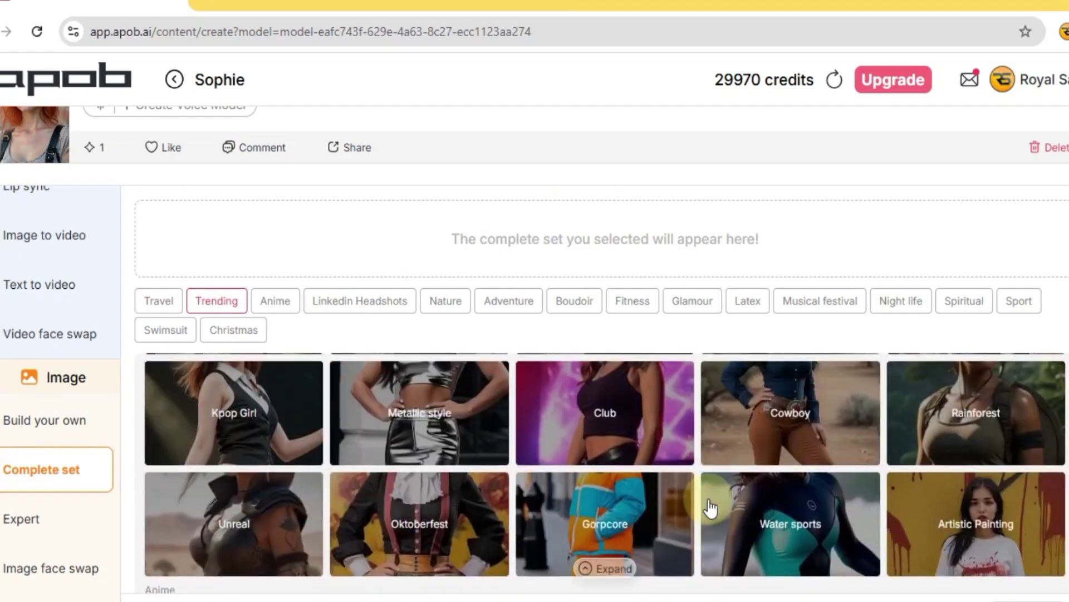
scroll(708, 501, "down", 15)
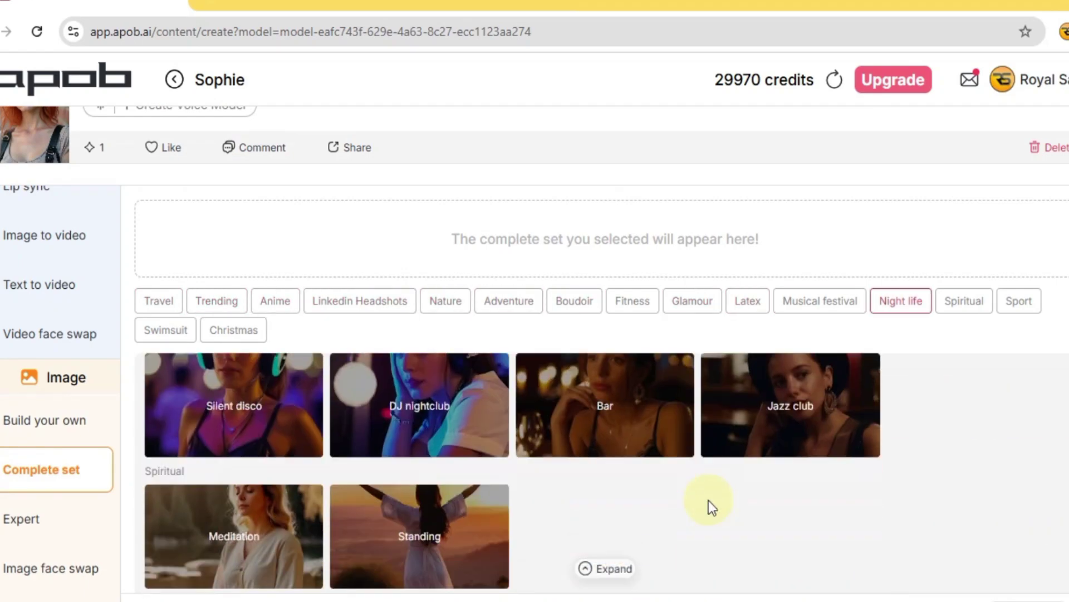
scroll(710, 508, "up", 20)
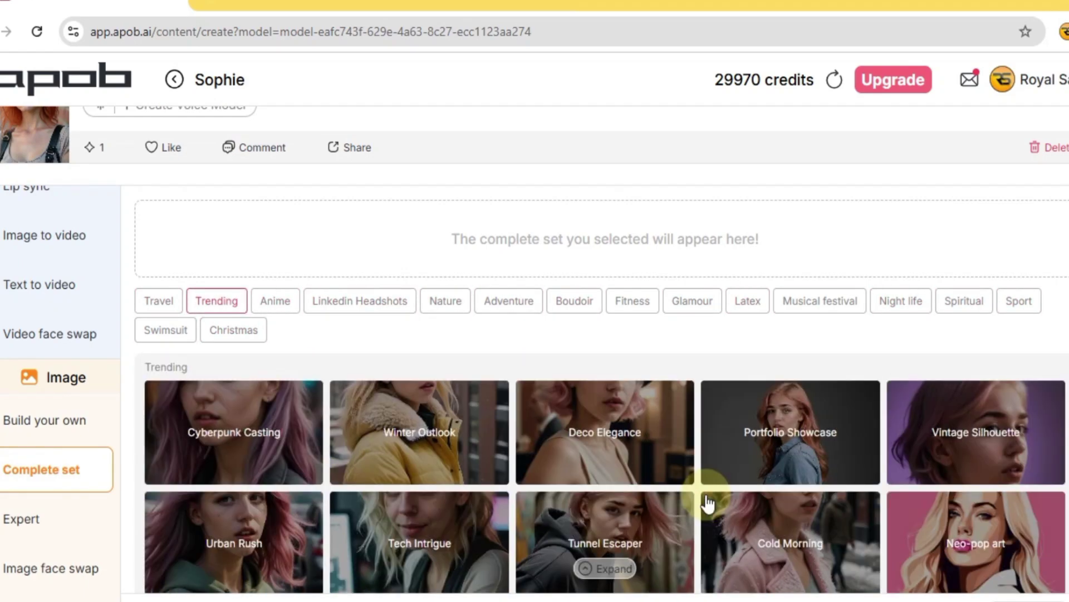
scroll(709, 503, "down", 5)
left_click(955, 504)
scroll(935, 491, "up", 3)
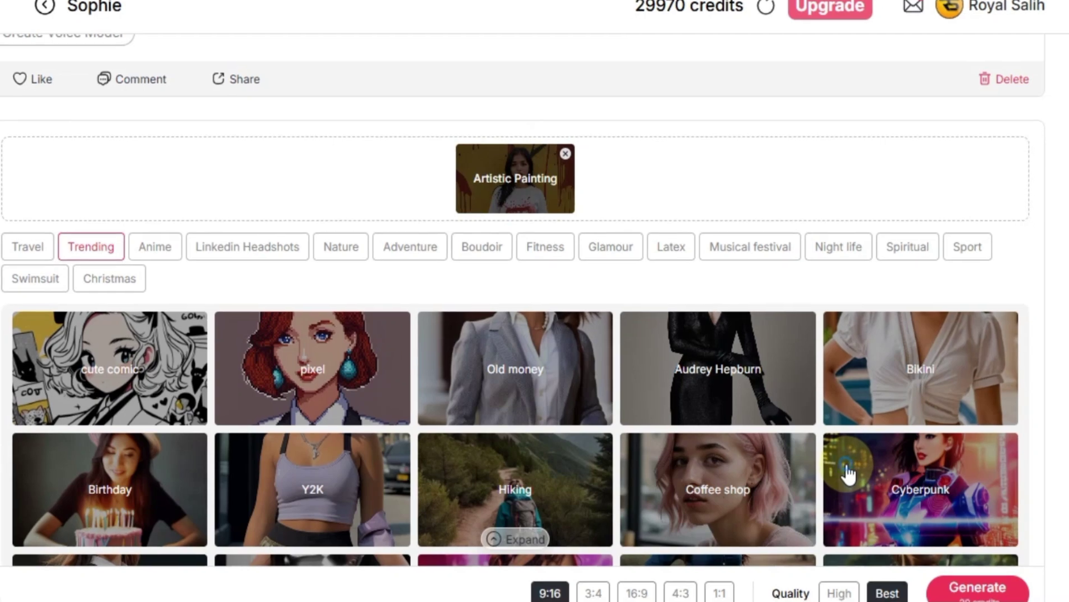
left_click(848, 473)
scroll(847, 472, "up", 2)
scroll(624, 449, "up", 3)
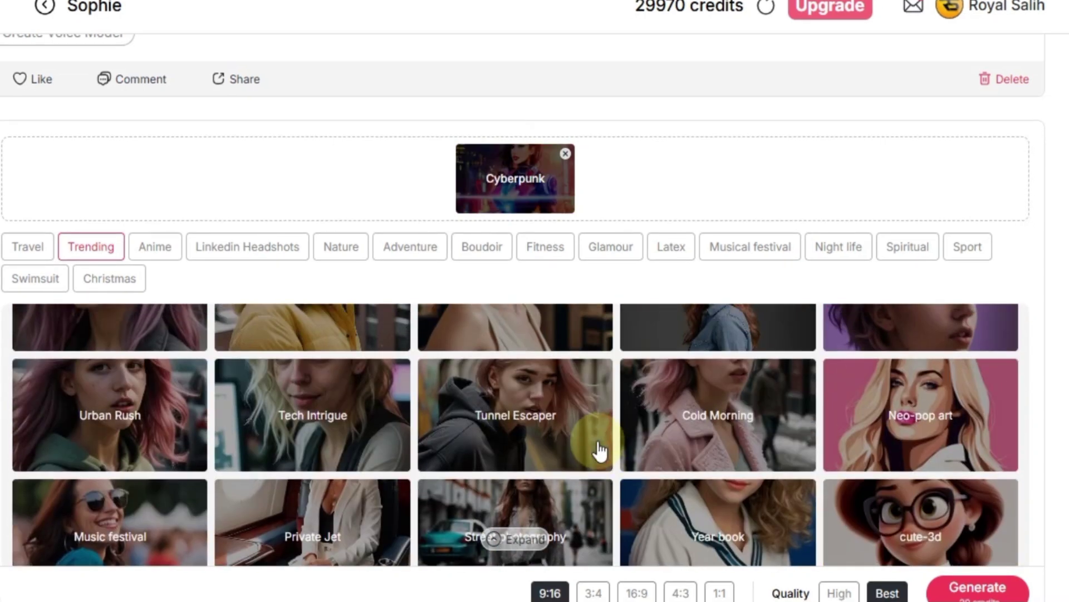
scroll(572, 499, "down", 2)
- Try Street photography, then settle on the Trending Winter Outlook preset
left_click(570, 478)
scroll(571, 478, "up", 4)
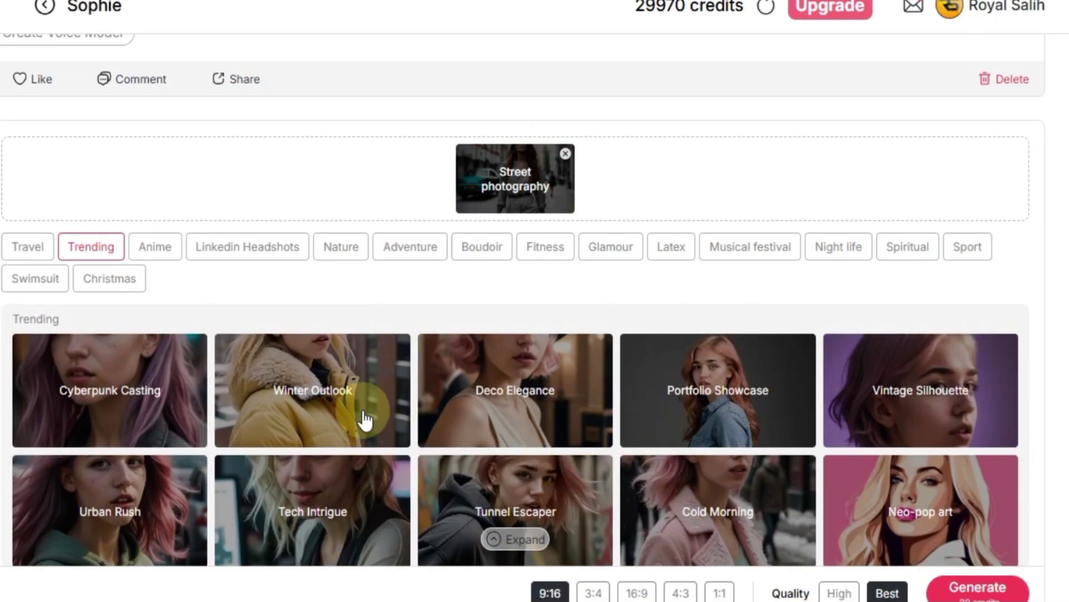
left_click(355, 392)
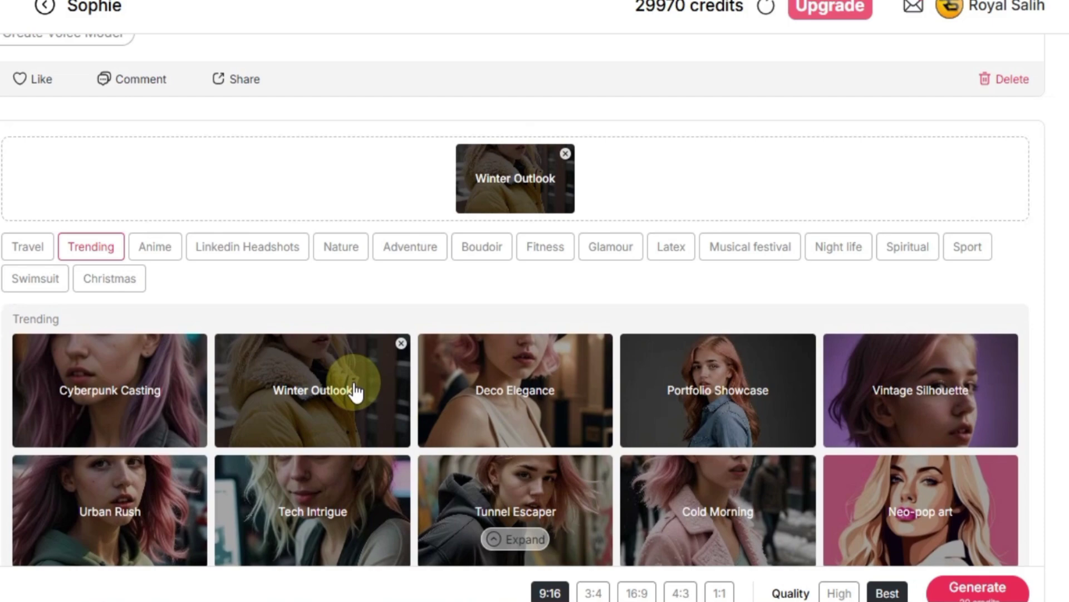
scroll(1000, 315, "down", 4)
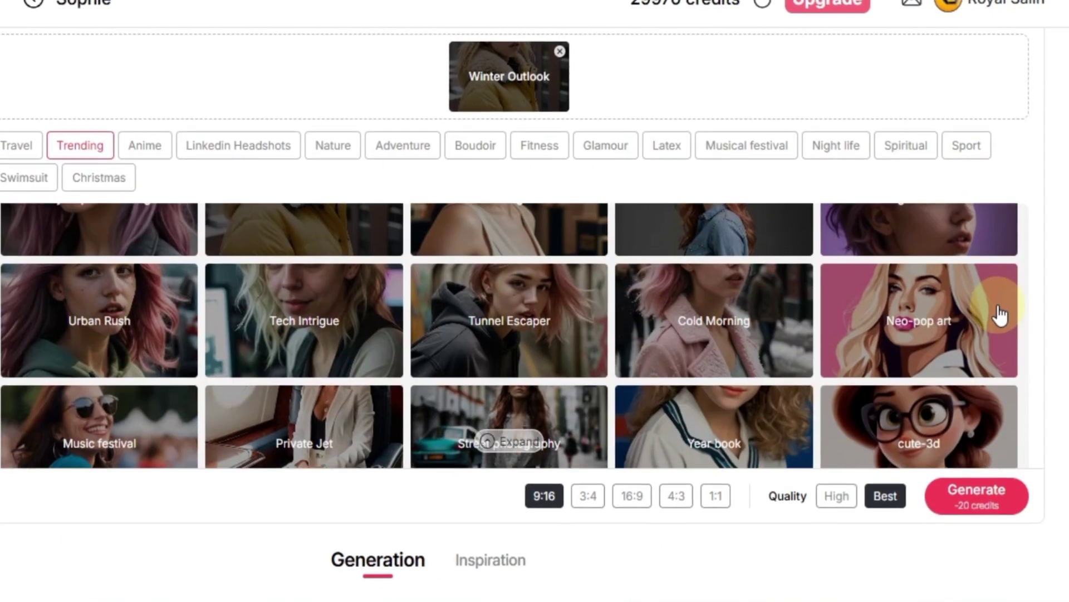
- Set the photo set to 16:9 aspect ratio and High quality for 10 credits
left_click(591, 504)
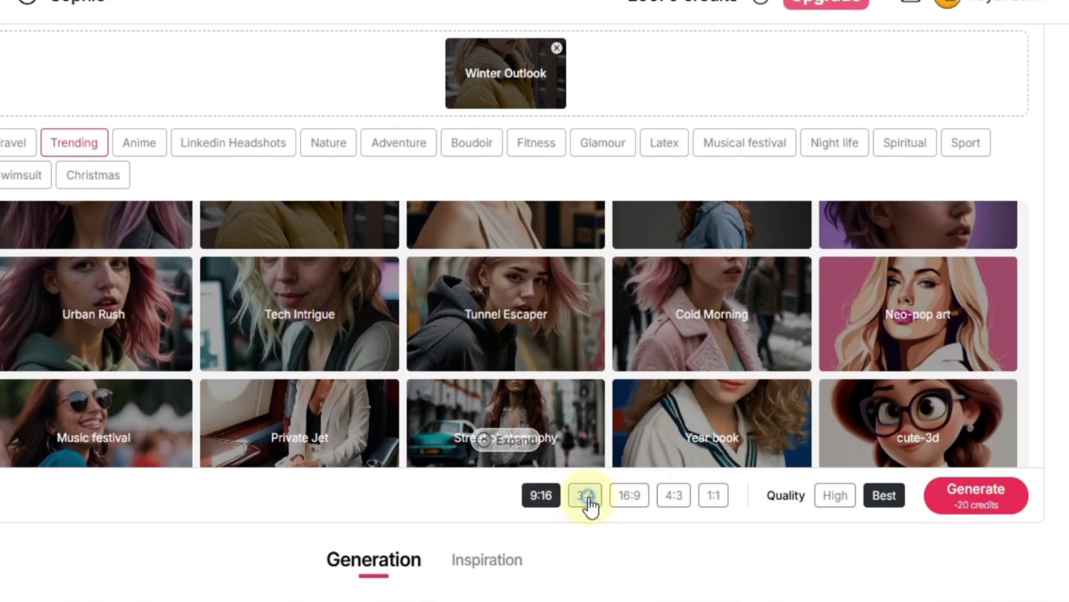
left_click(629, 498)
left_click(675, 498)
left_click(715, 501)
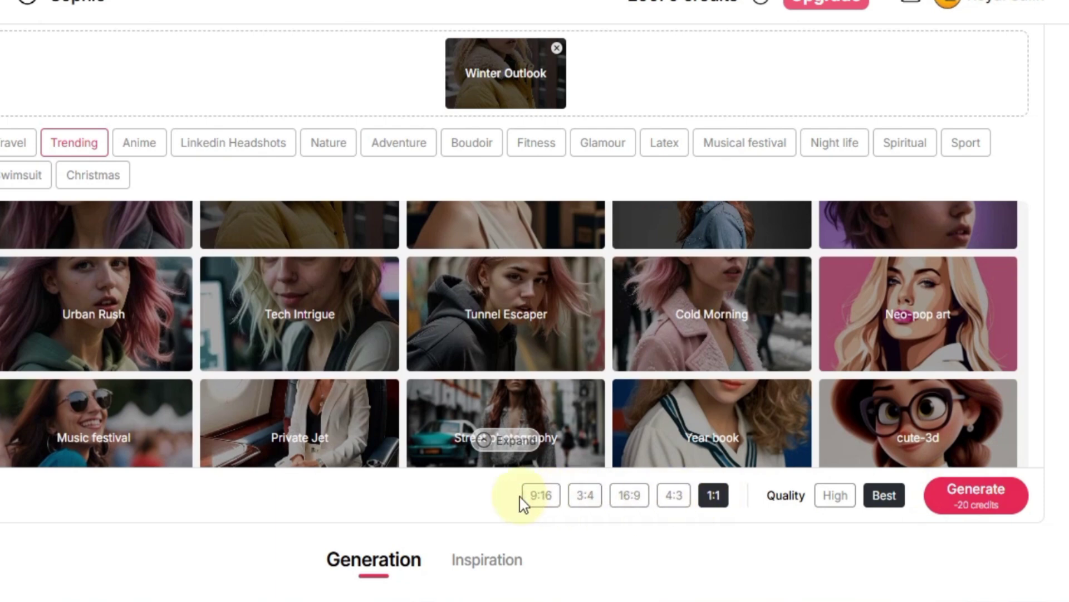
left_click(629, 496)
left_click(835, 501)
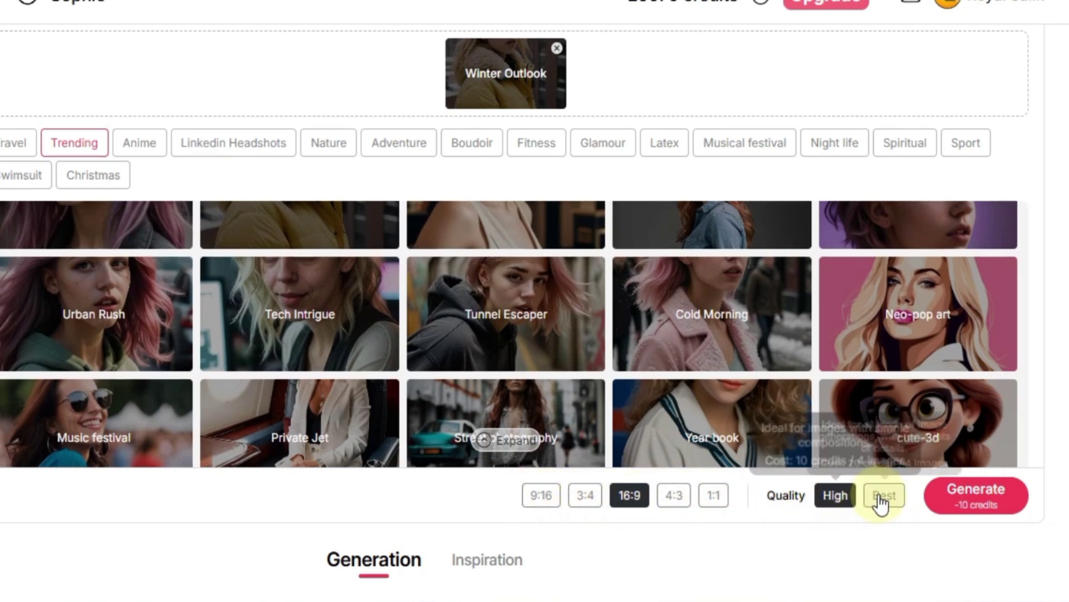
left_click(883, 498)
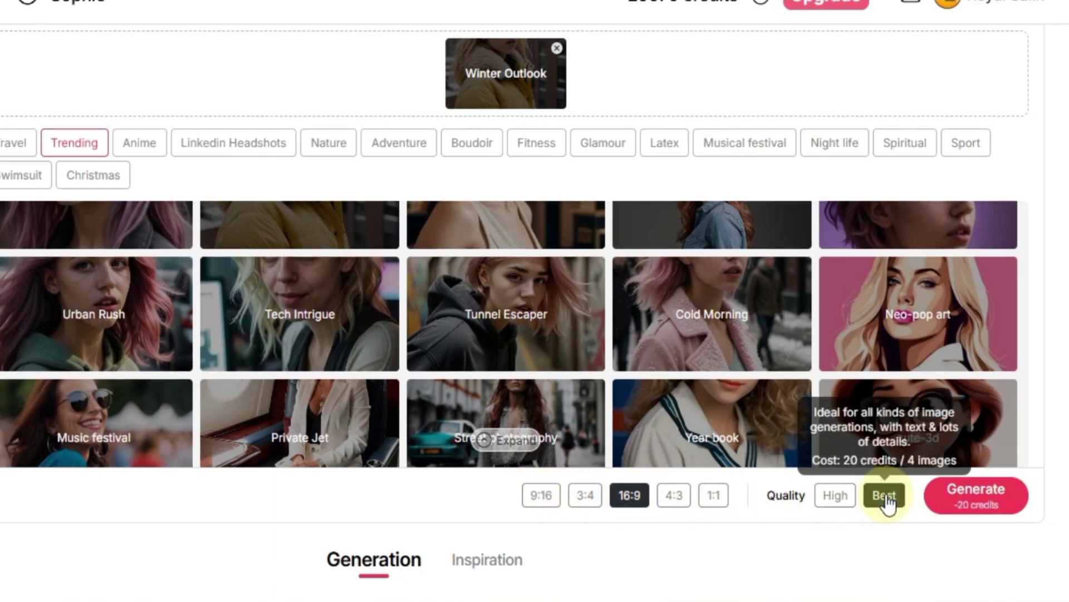
left_click(830, 498)
- Generate the Winter Outlook set and preview the first three city winter-coat photos
left_click(988, 507)
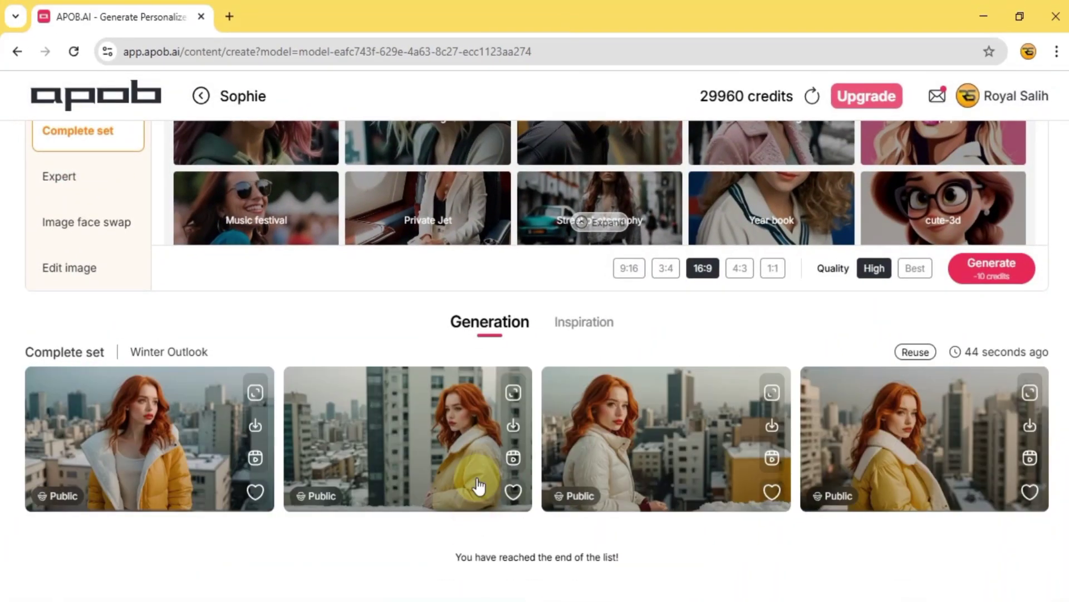
scroll(358, 493, "up", 2)
scroll(356, 487, "down", 2)
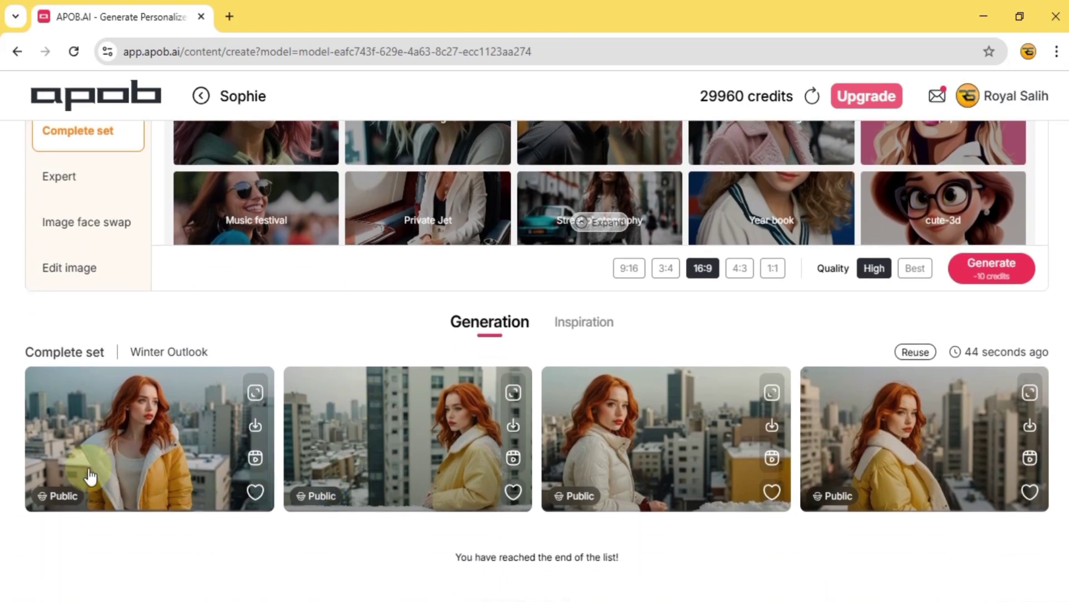
left_click(157, 465)
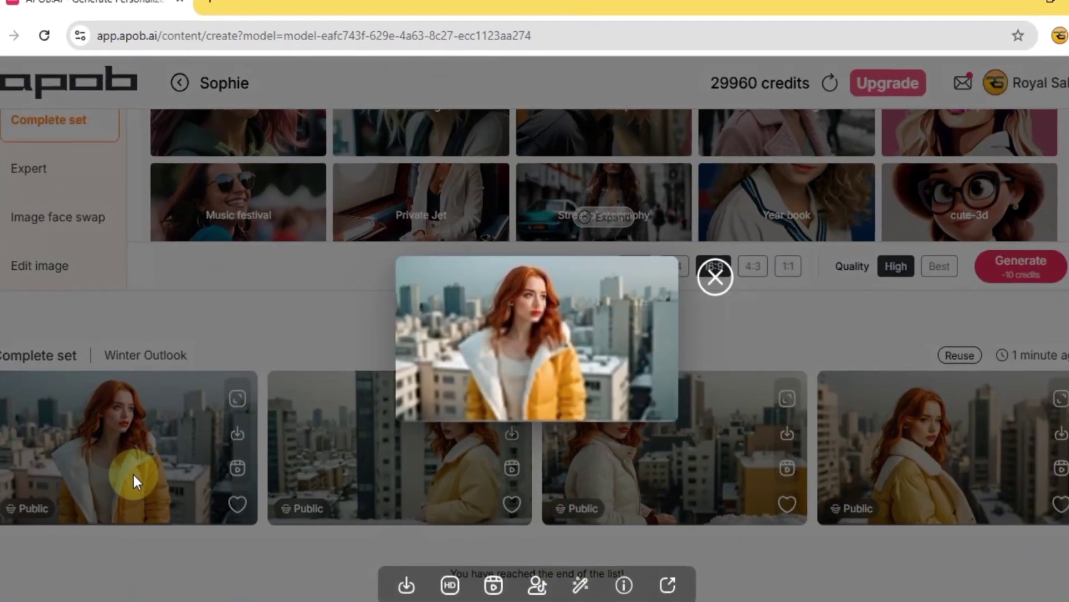
left_click(425, 438)
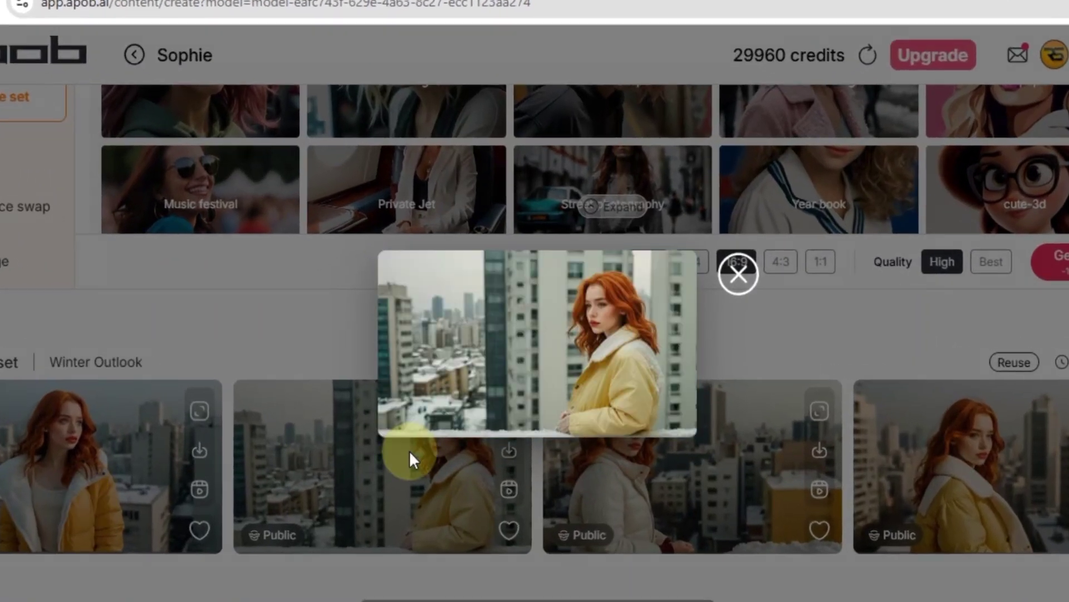
left_click(699, 455)
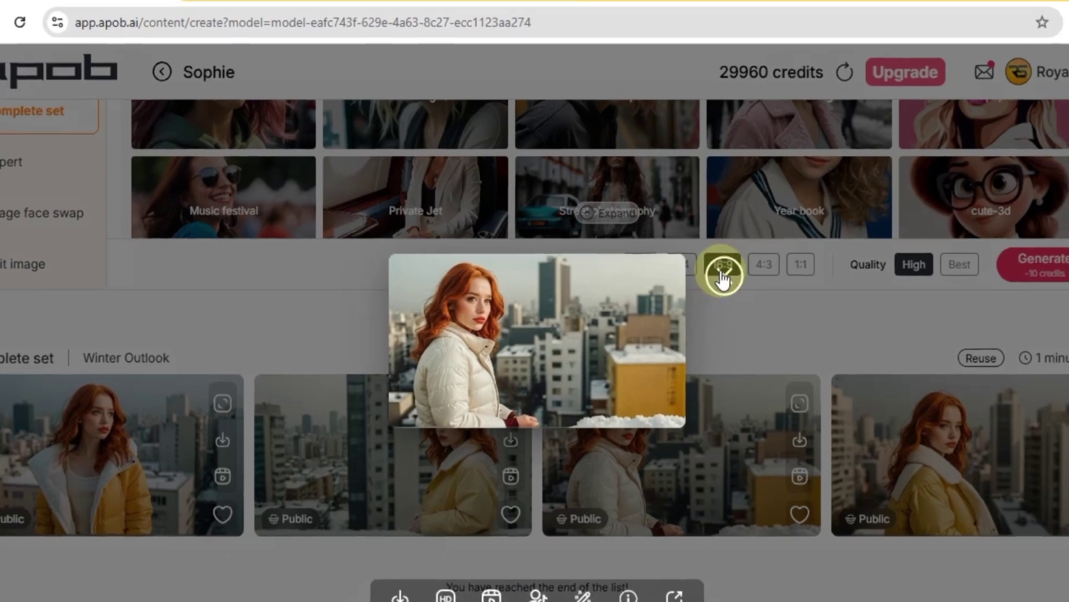
left_click(738, 273)
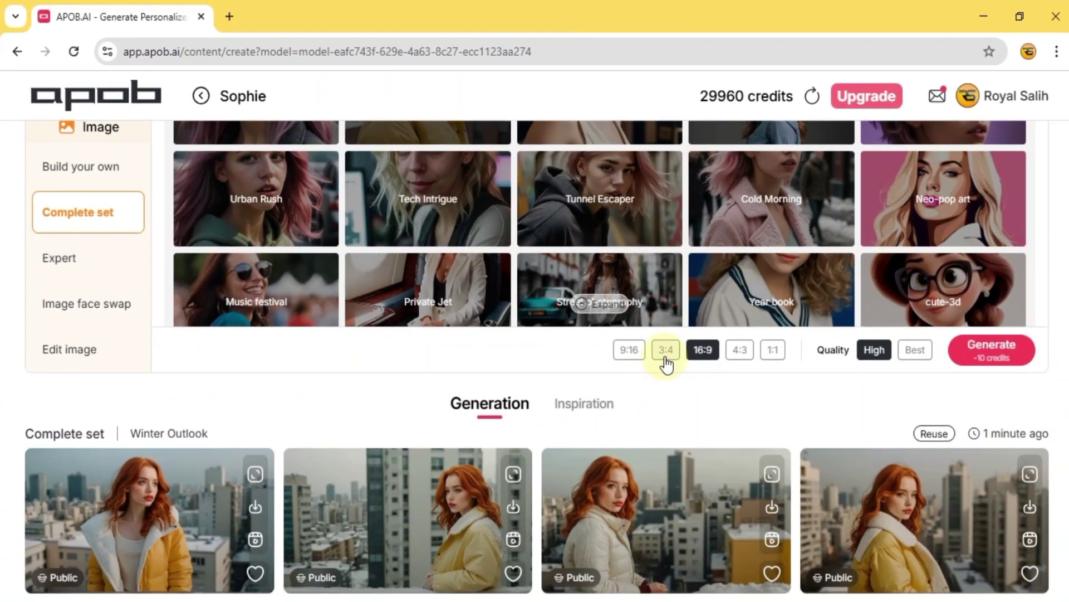
- Switch to 9:16 portrait and generate a second Winter Outlook set
left_click(631, 351)
left_click(991, 361)
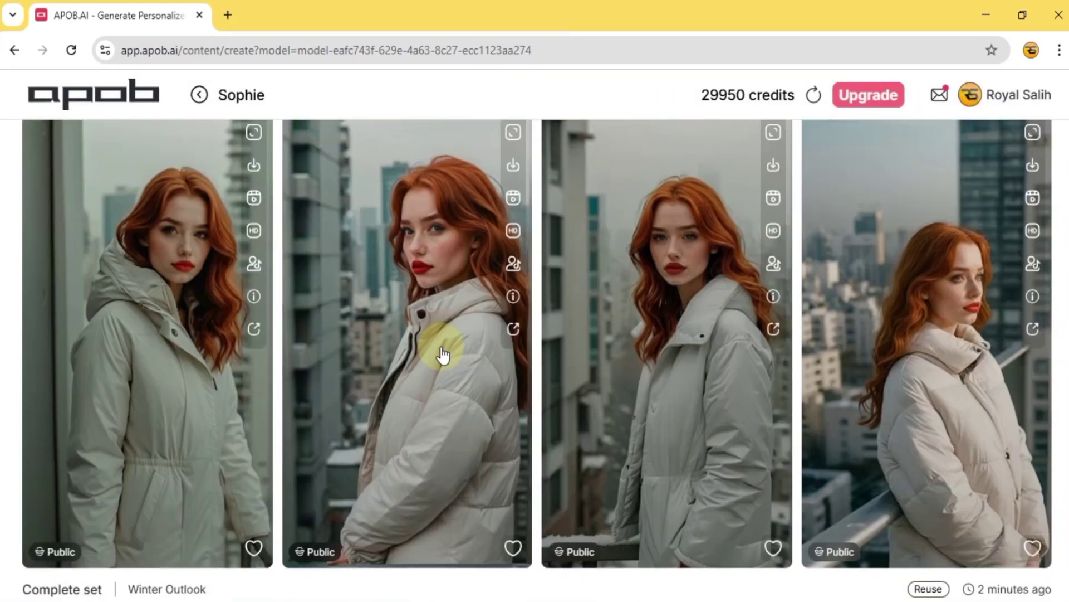
scroll(443, 353, "down", 3)
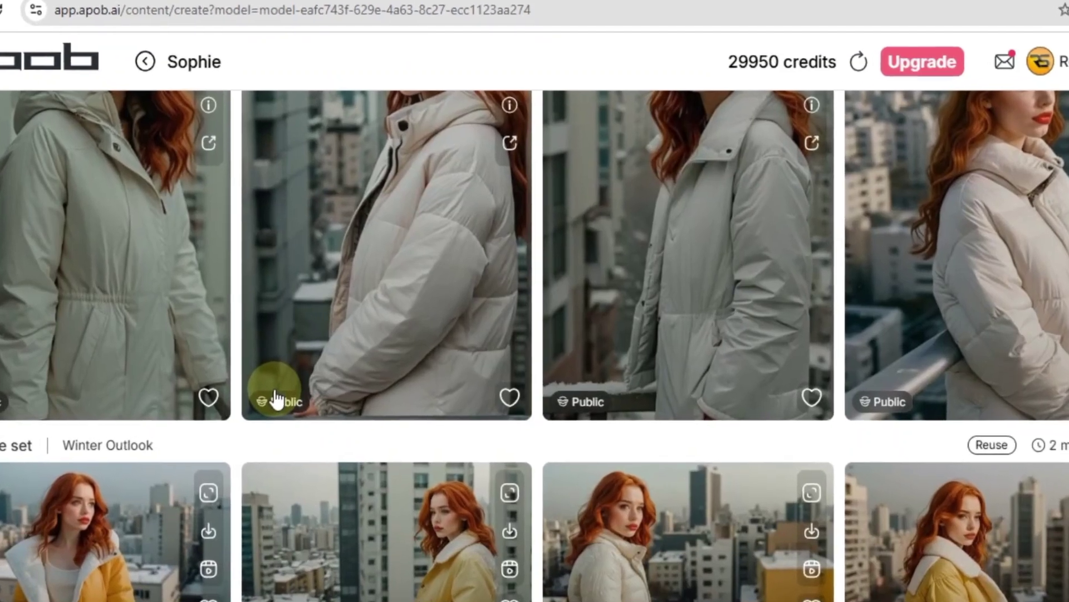
scroll(294, 362, "up", 3)
- Preview the first new pale-coat portrait photo of Sophie
left_click(152, 381)
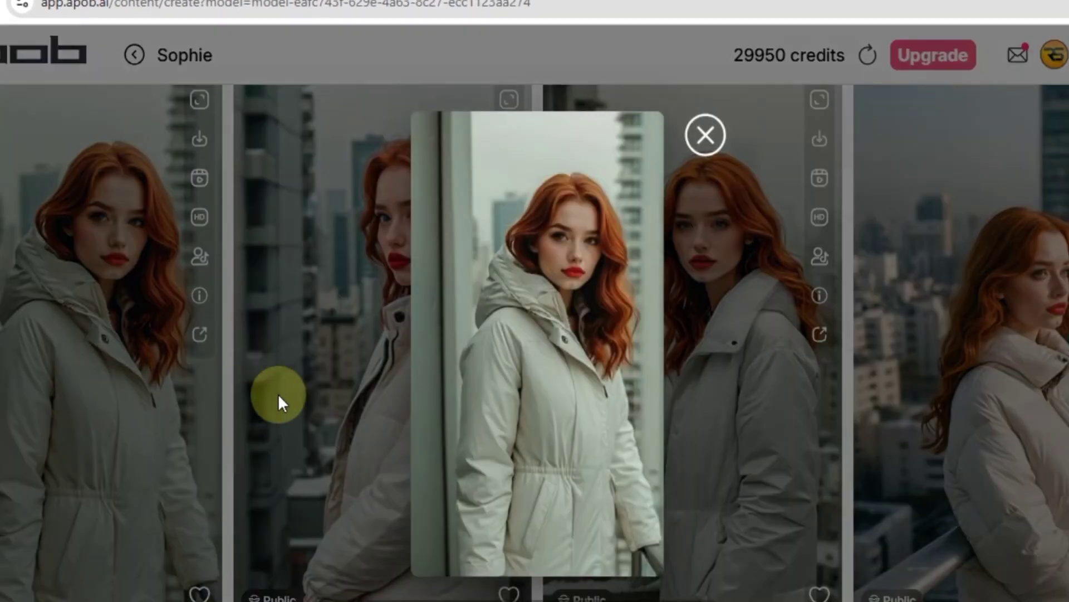
mouse_move(757, 356)
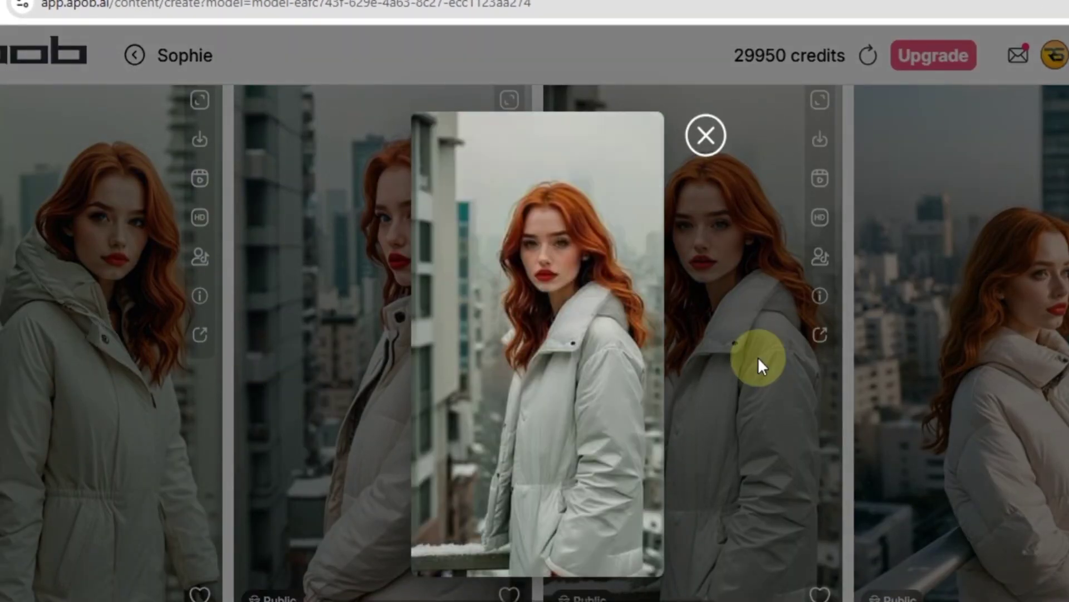
mouse_move(1058, 463)
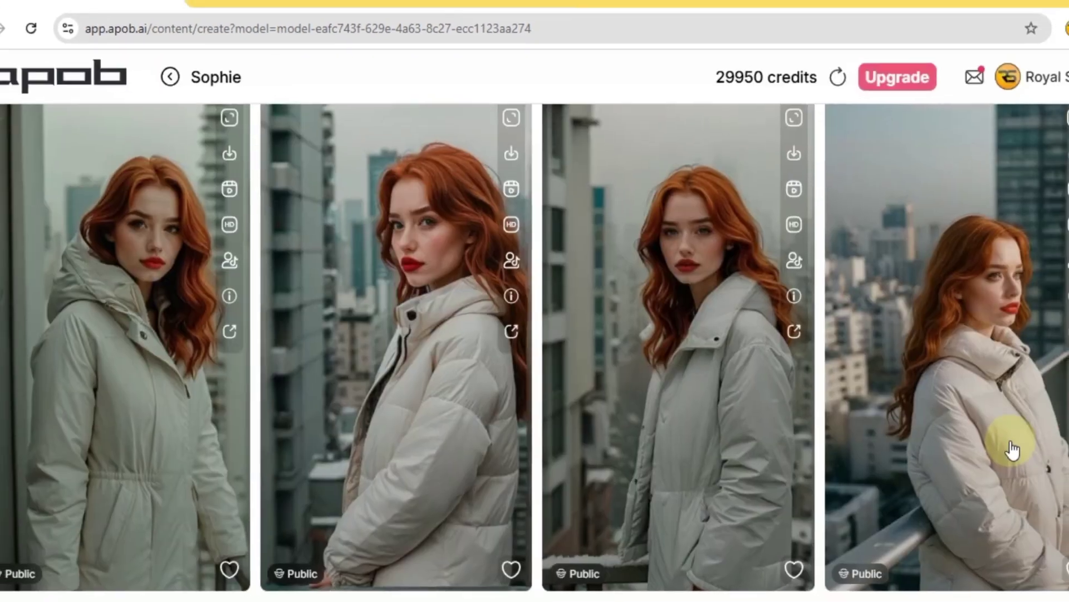
scroll(1013, 478, "down", 3)
scroll(931, 440, "up", 10)
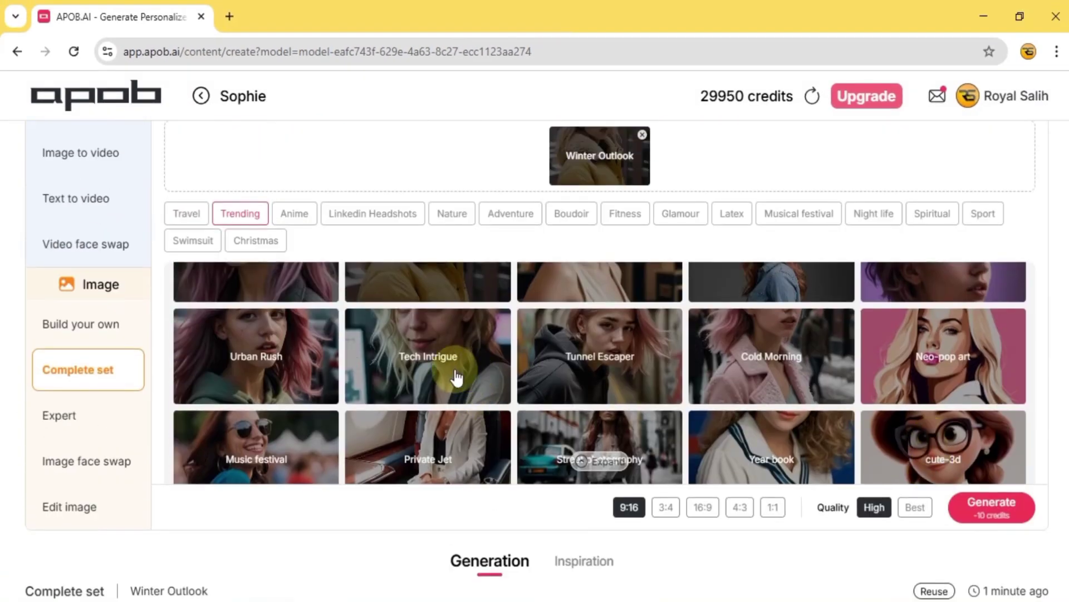
- Generate a Cold Morning preset photo set of Sophie
left_click(776, 378)
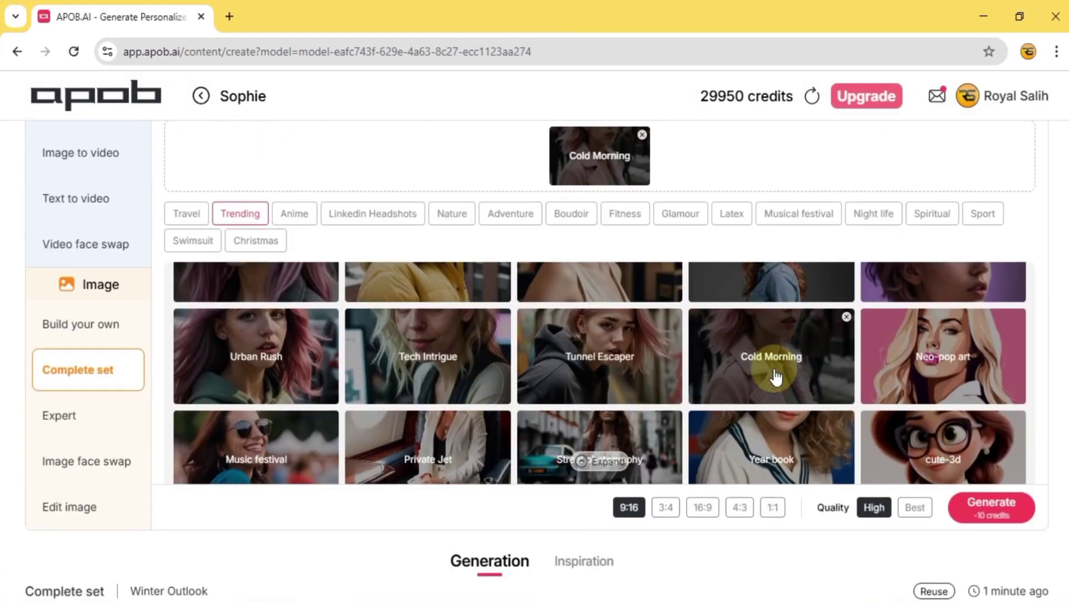
left_click(989, 507)
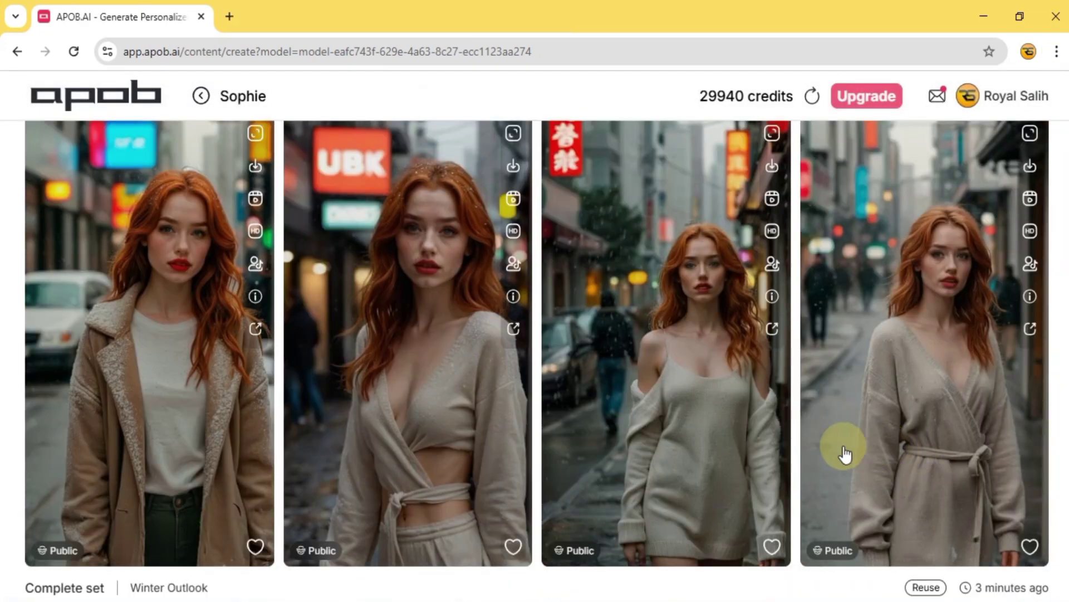
scroll(843, 452, "up", 8)
scroll(756, 417, "down", 15)
scroll(567, 372, "up", 2)
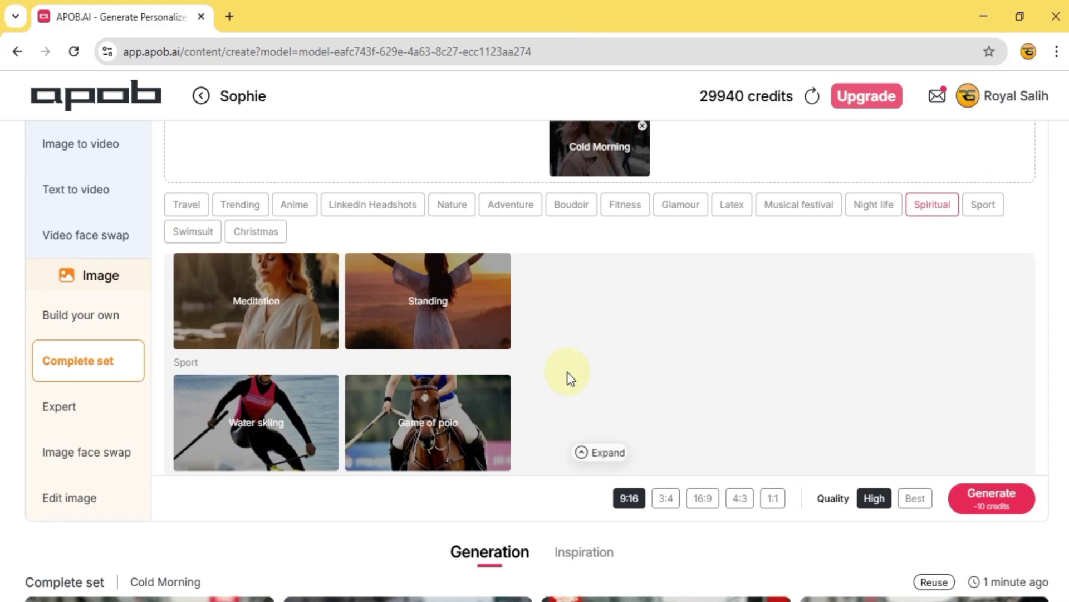
- Pick the Spiritual Meditation scene and generate its photo set for 10 credits
left_click(278, 384)
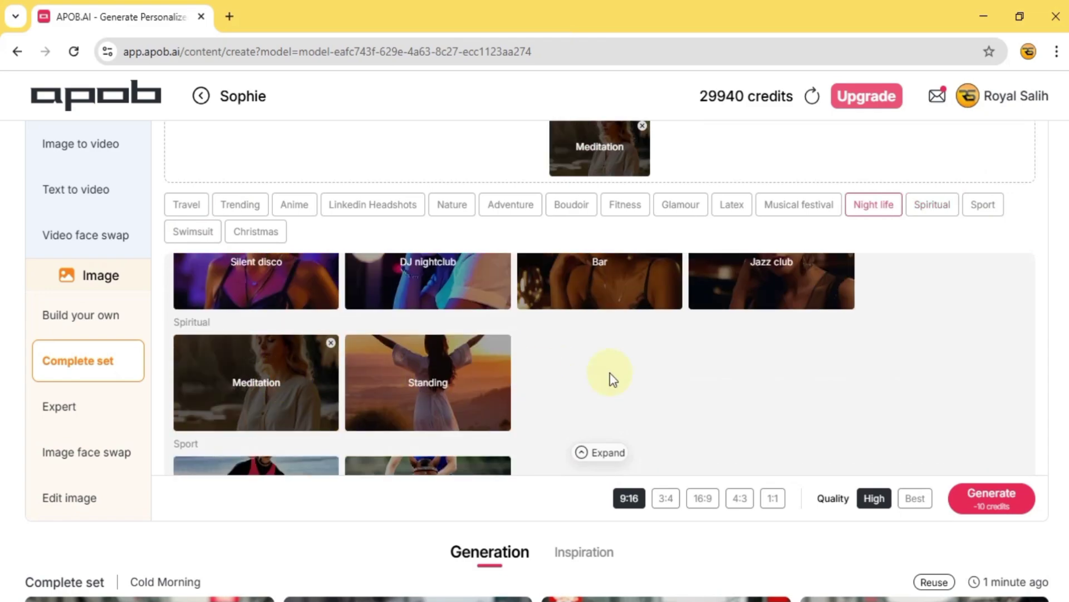
left_click(989, 496)
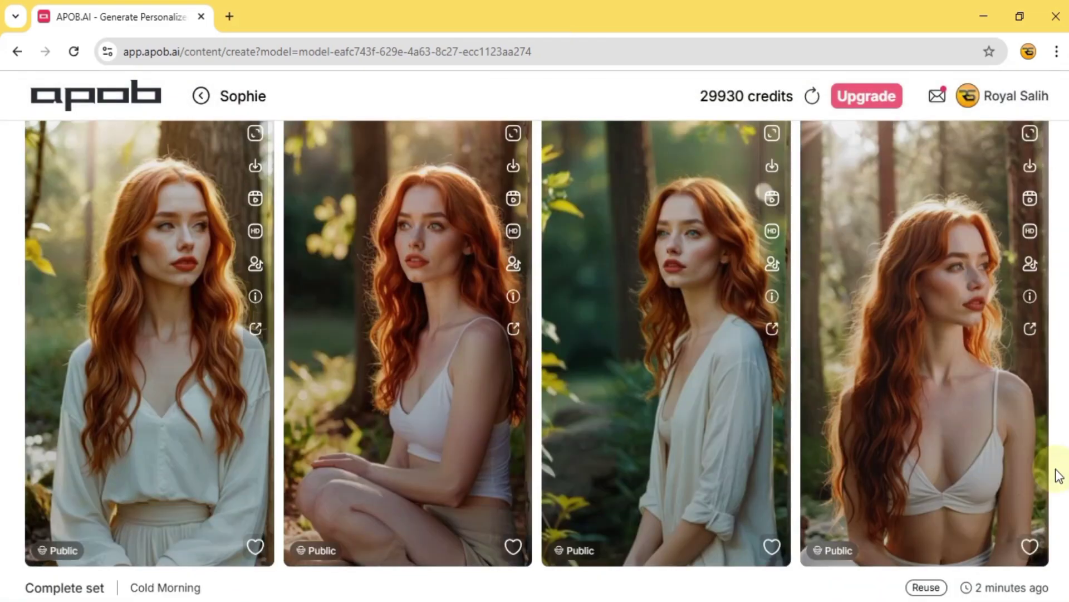
scroll(1058, 477, "up", 6)
- Enlarge the first tan-coat rainy-street photo of Sophie and download it
scroll(1058, 477, "down", 19)
scroll(1059, 476, "down", 8)
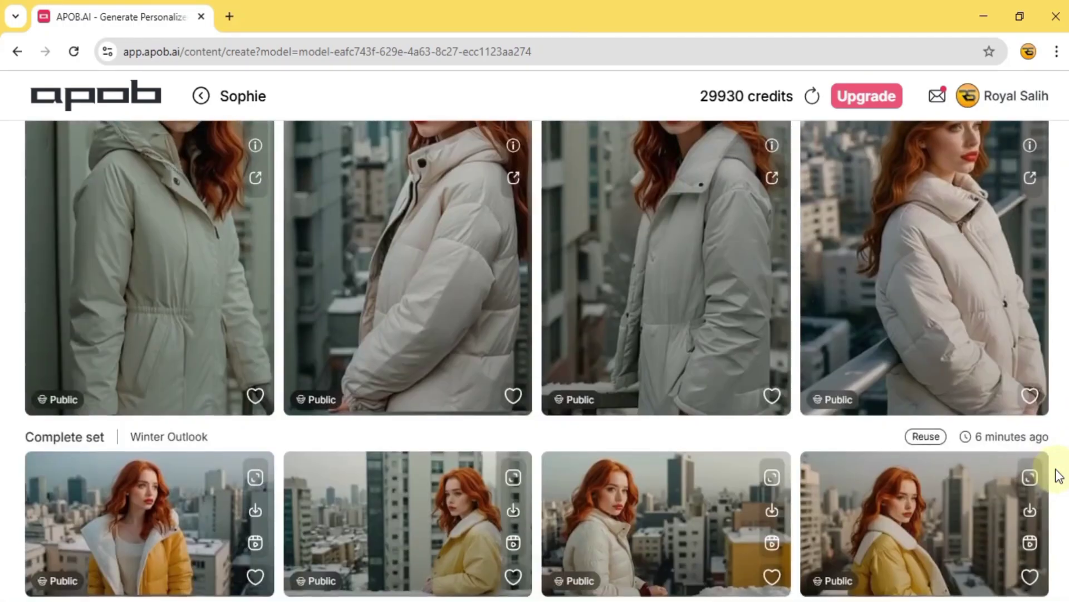
scroll(668, 472, "up", 8)
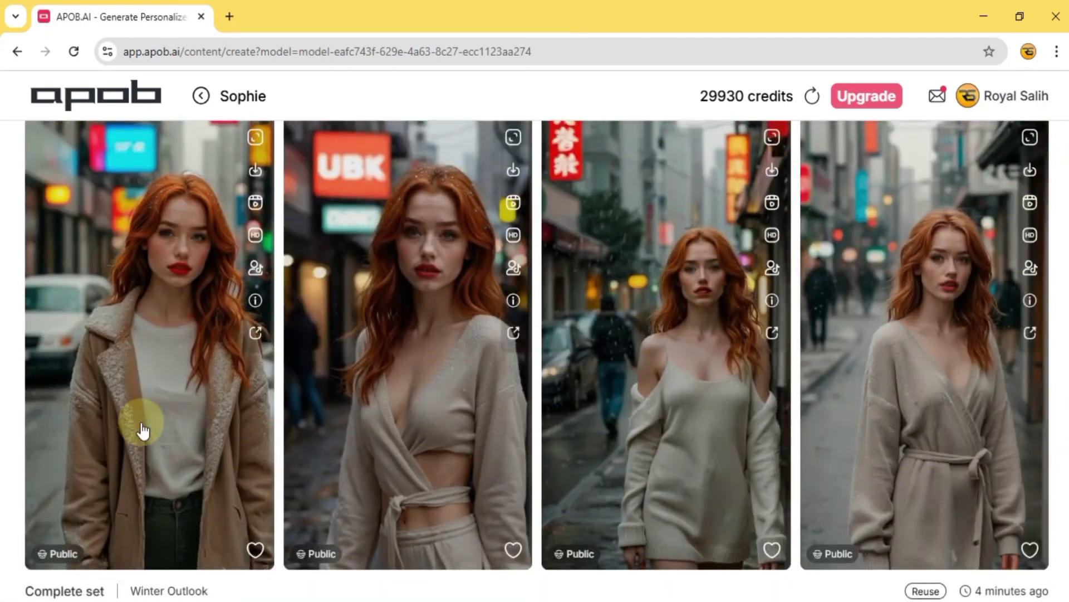
left_click(124, 431)
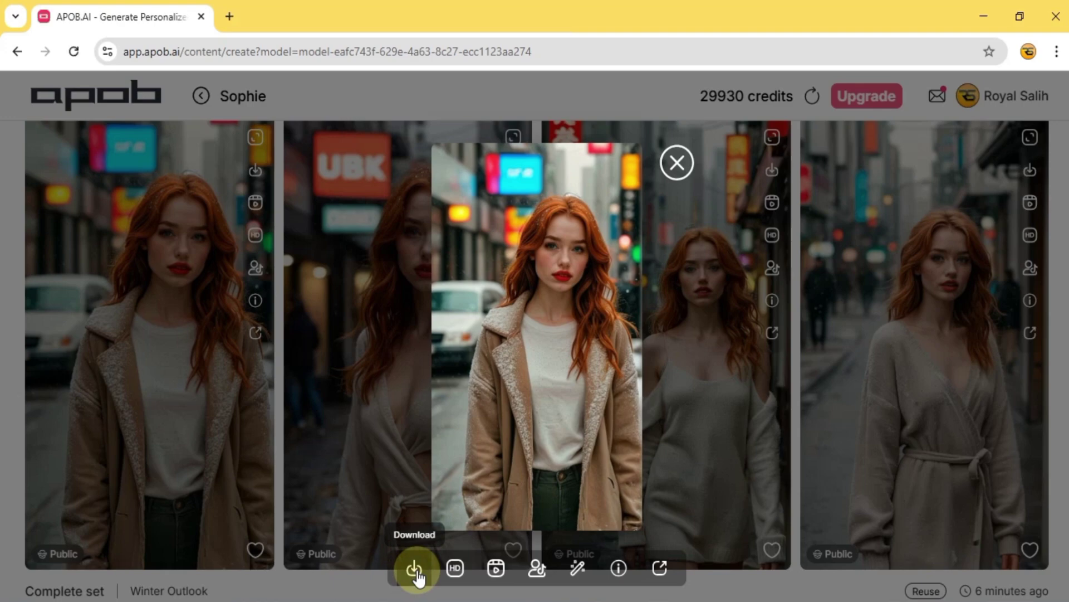
left_click(414, 568)
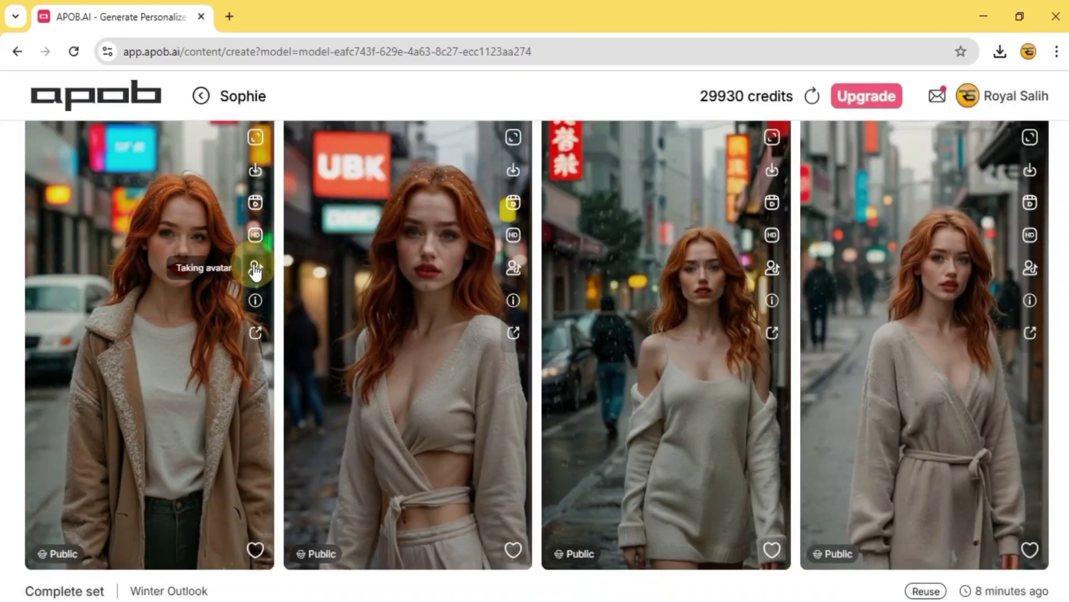
- Make a 5-second Ultra FHD video of the street photo described 'The standing girl is speaking.'
left_click(255, 202)
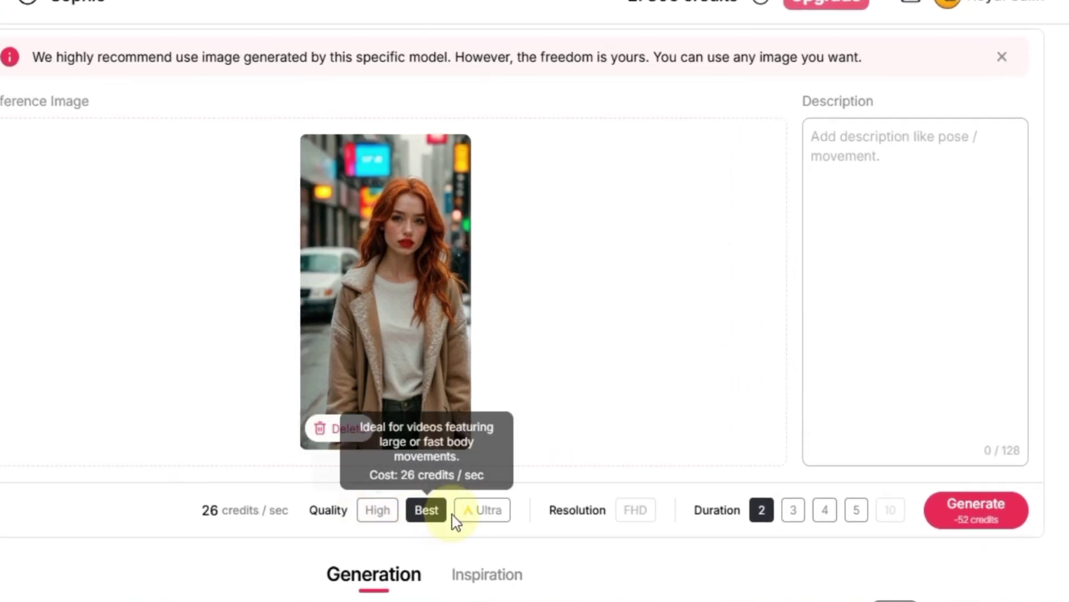
left_click(482, 518)
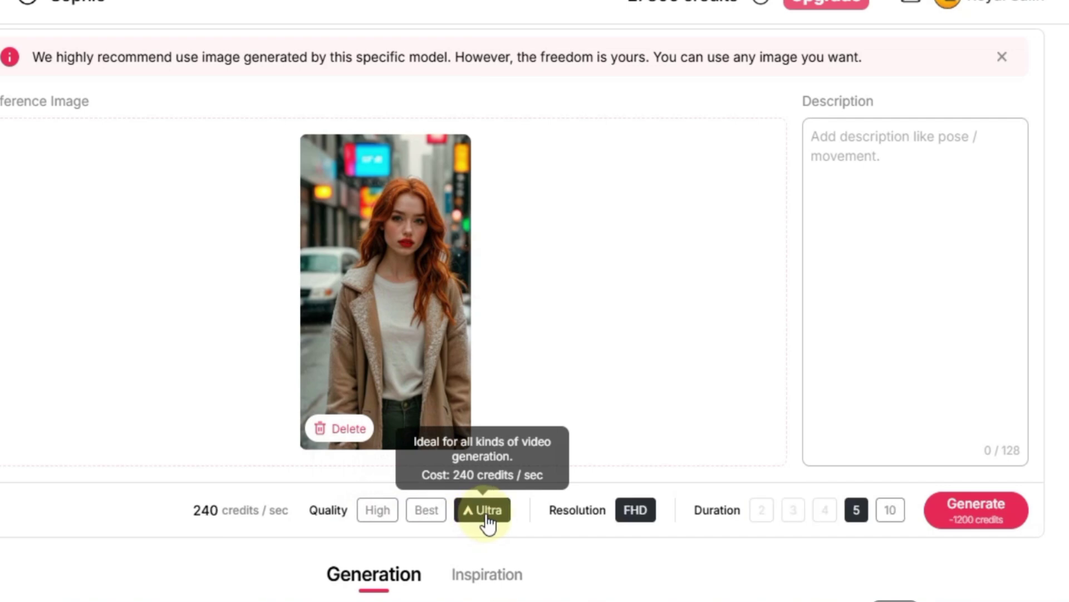
left_click(894, 270)
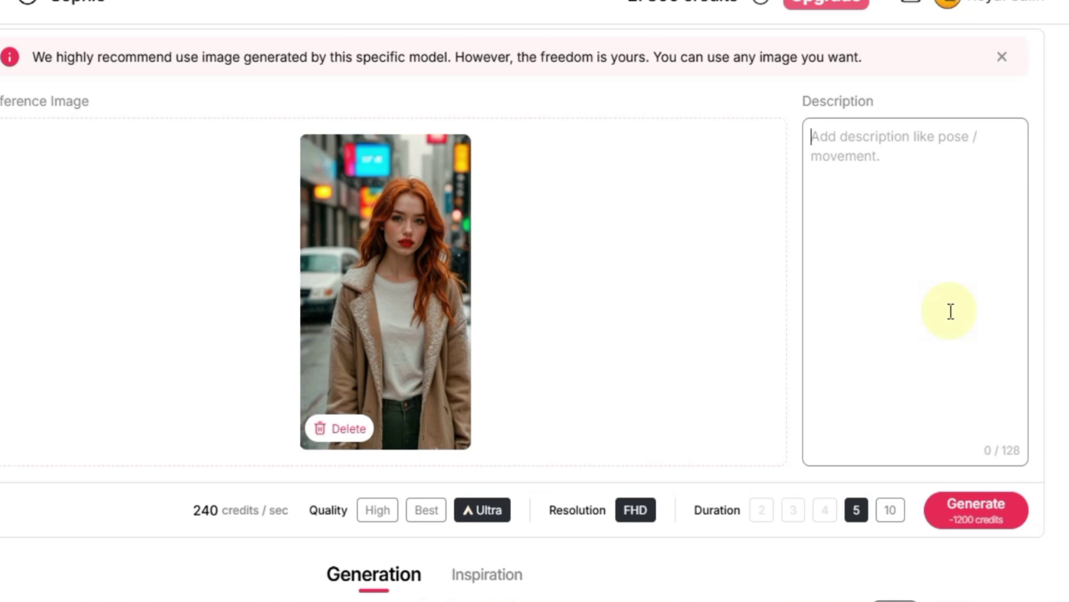
type("The standing girl is speaking.")
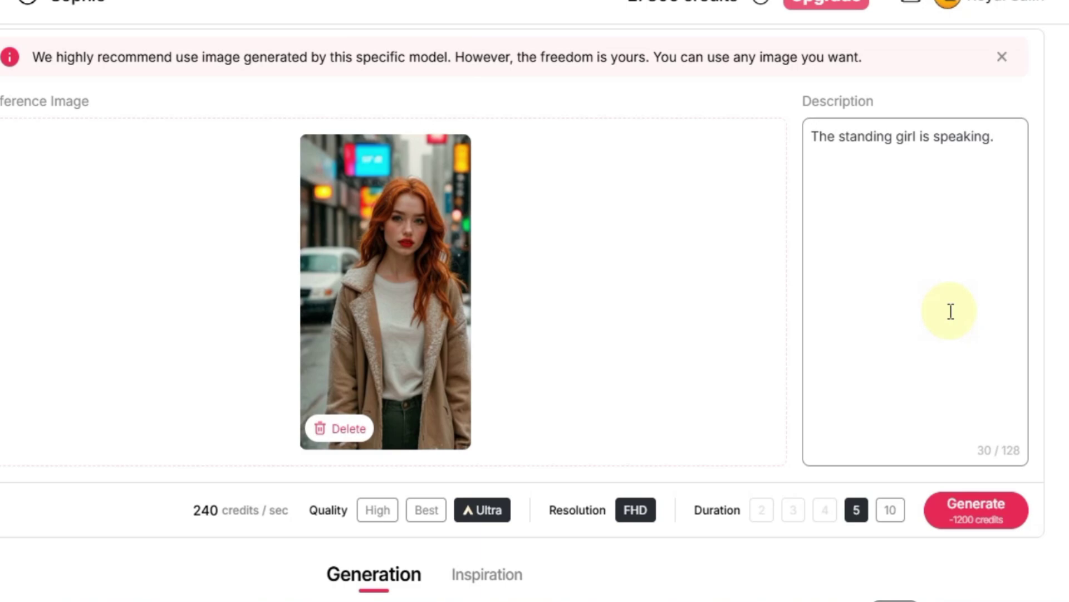
left_click(990, 516)
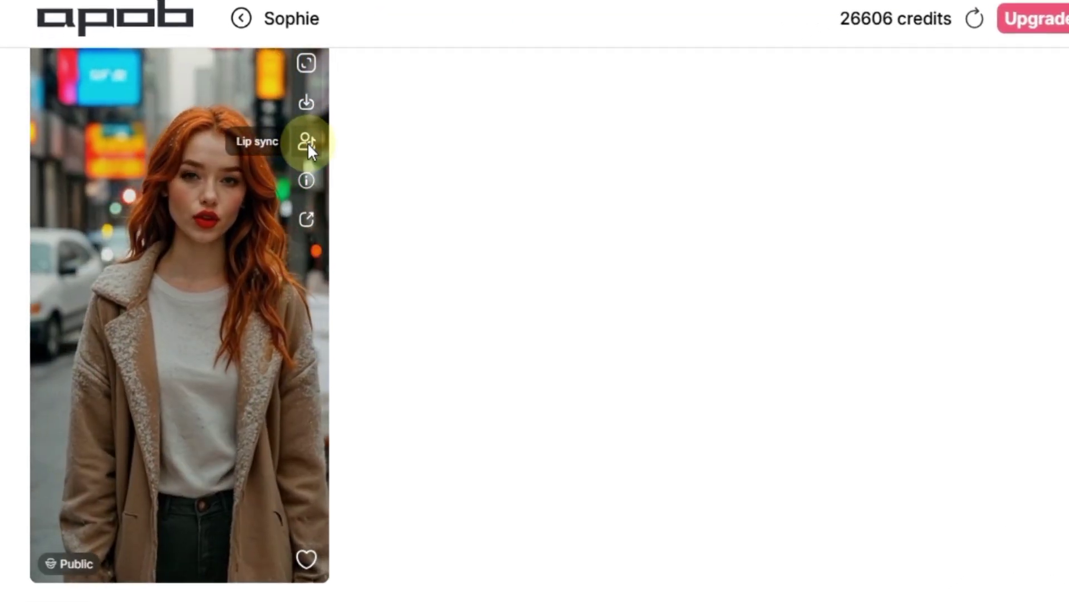
- Load the tan-coat street video into Lip sync as the reference video
left_click(307, 143)
scroll(301, 315, "down", 2)
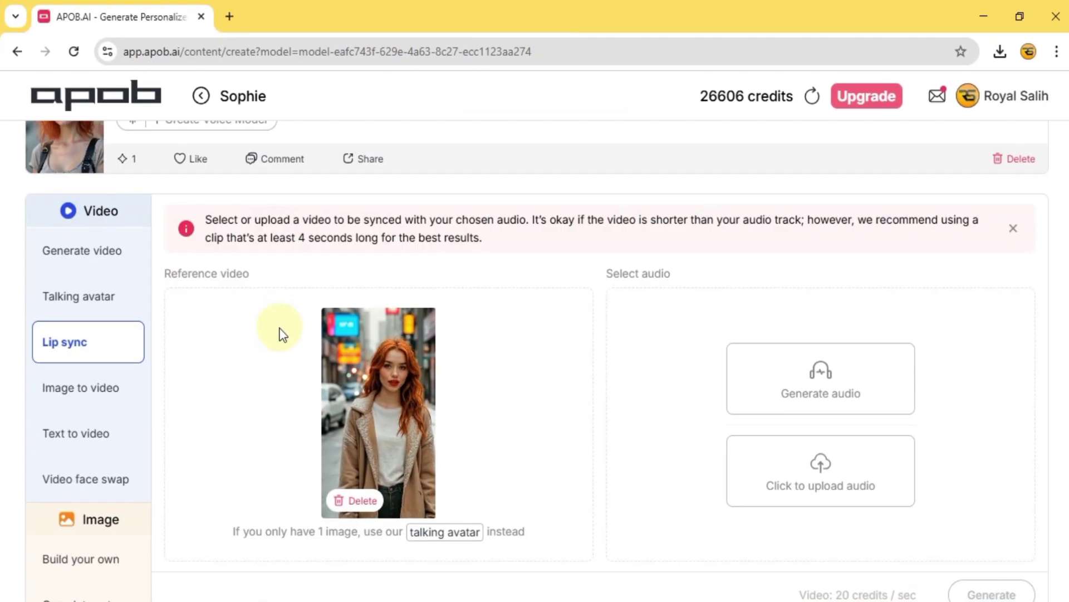
scroll(322, 371, "up", 2)
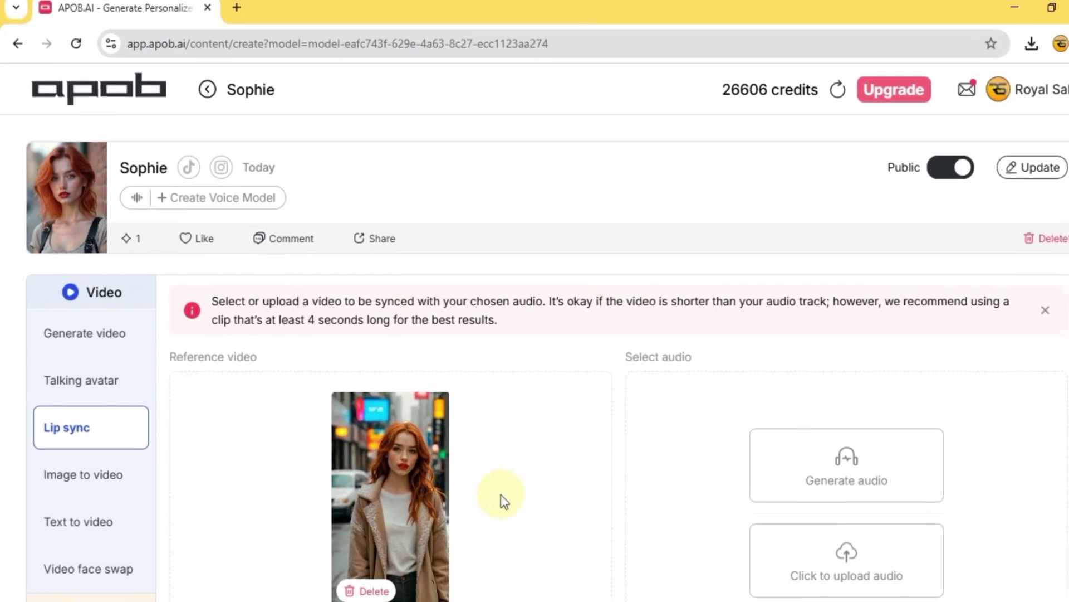
- Inspect the Create Voice Model form's age options, then close it without creating one
left_click(161, 200)
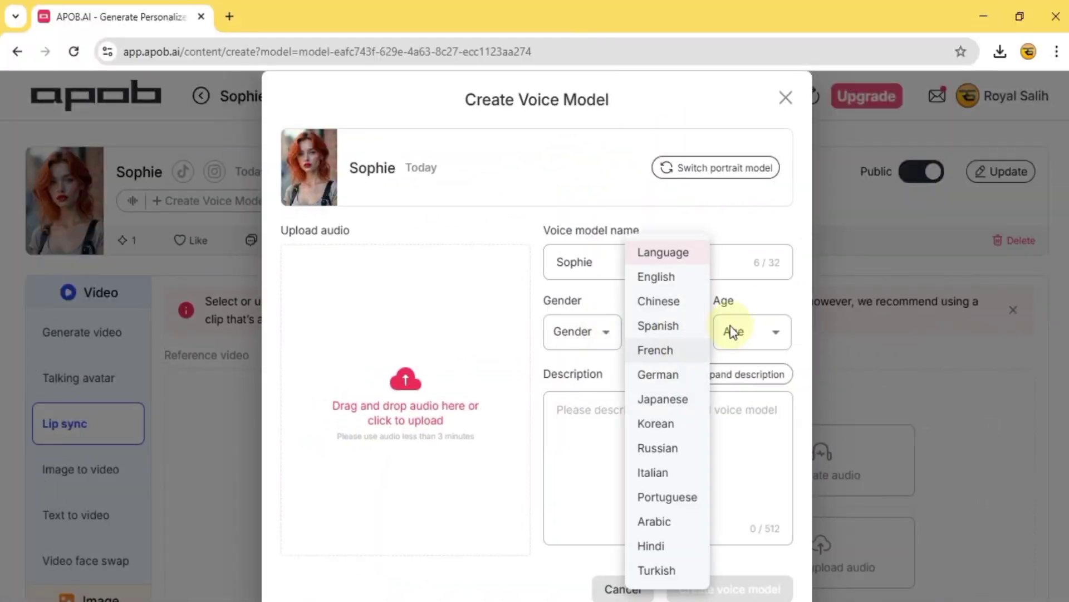
left_click(760, 334)
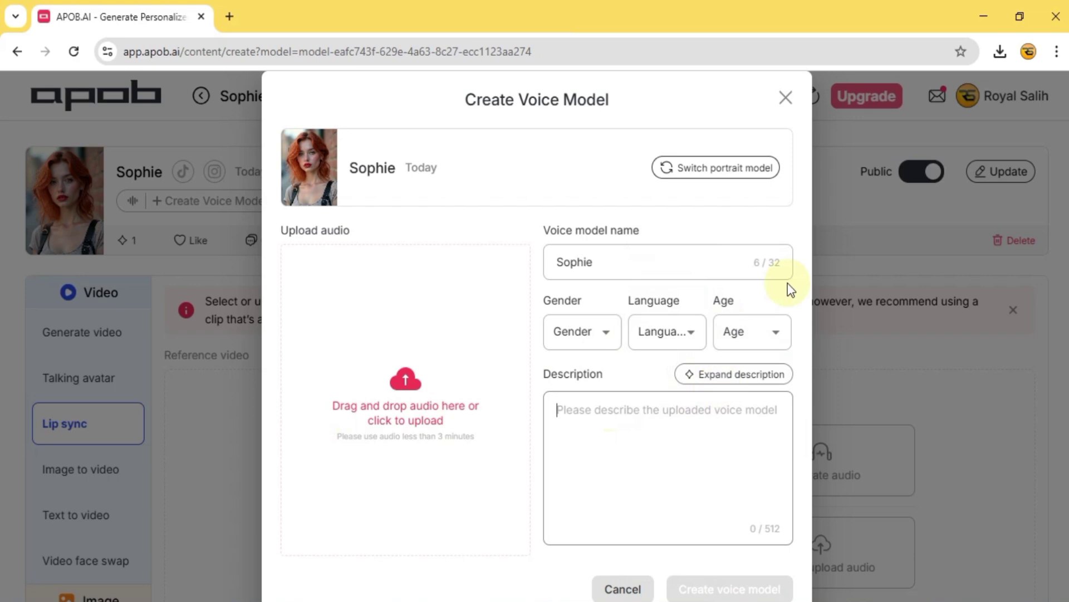
left_click(886, 346)
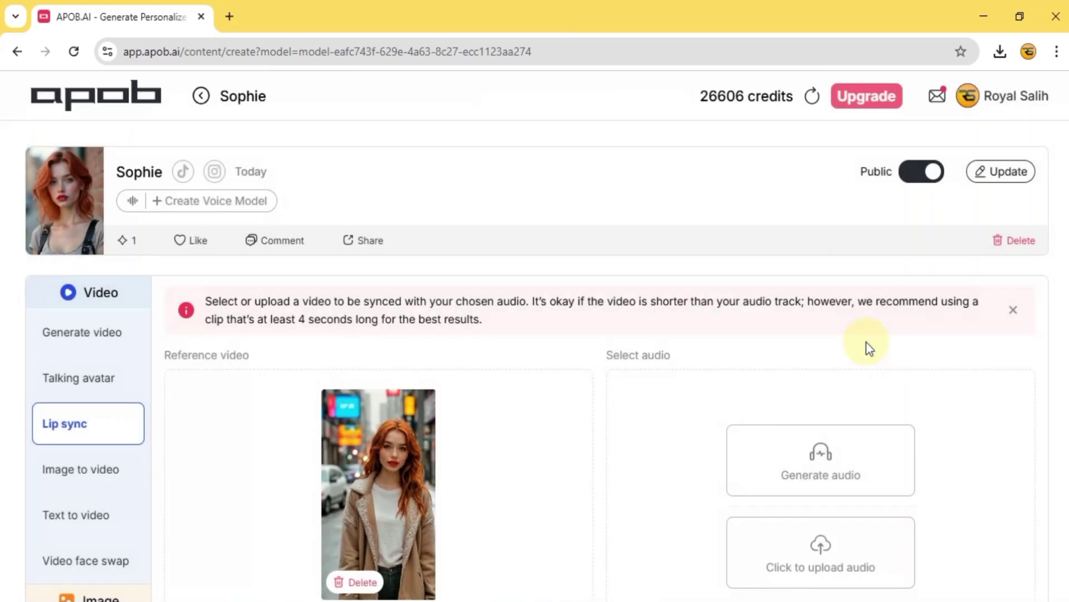
scroll(792, 496, "down", 1)
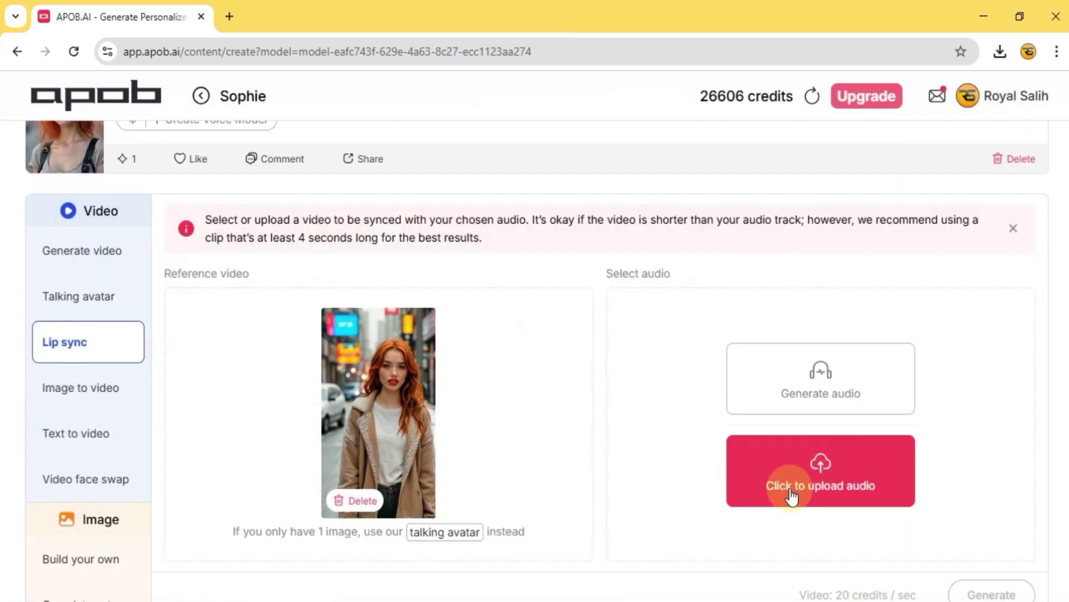
- Upload and save audio.mp3 as the lip-sync audio, then generate the 12-second lip-synced video
left_click(861, 491)
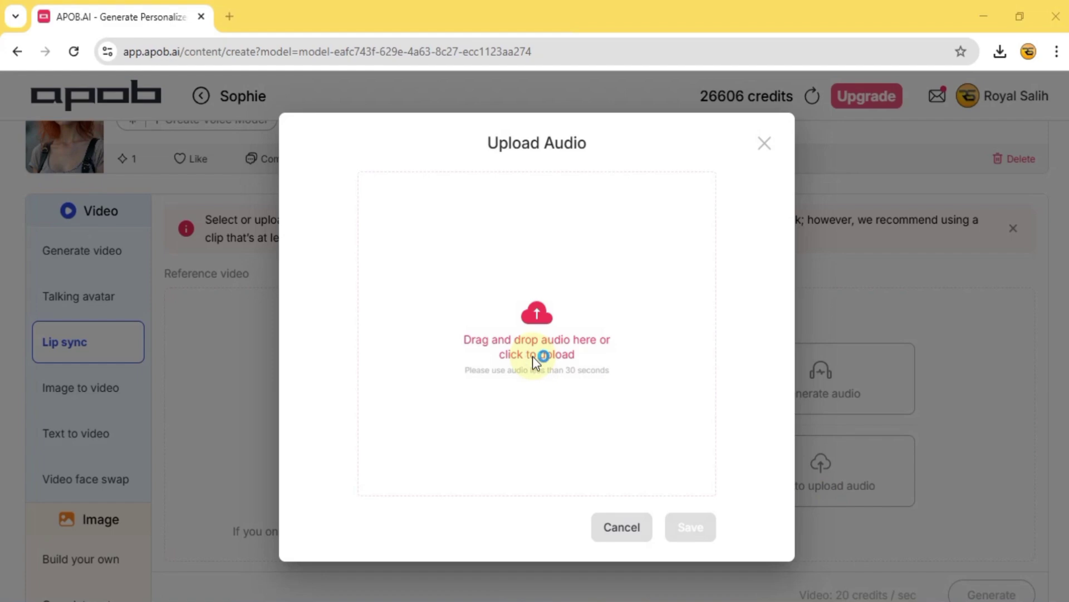
left_click(533, 356)
left_click(499, 258)
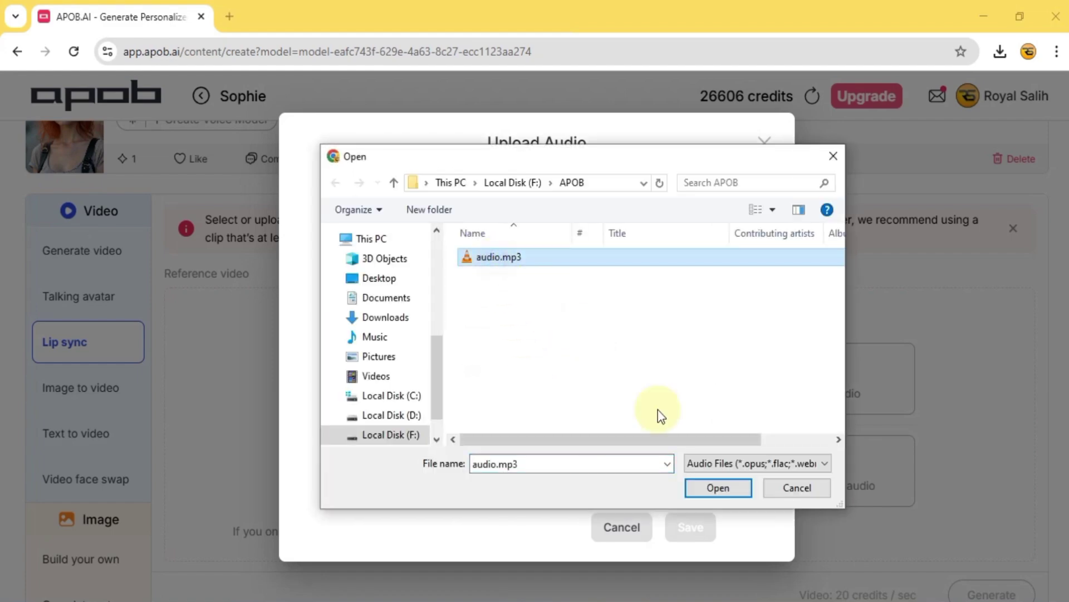
left_click(718, 488)
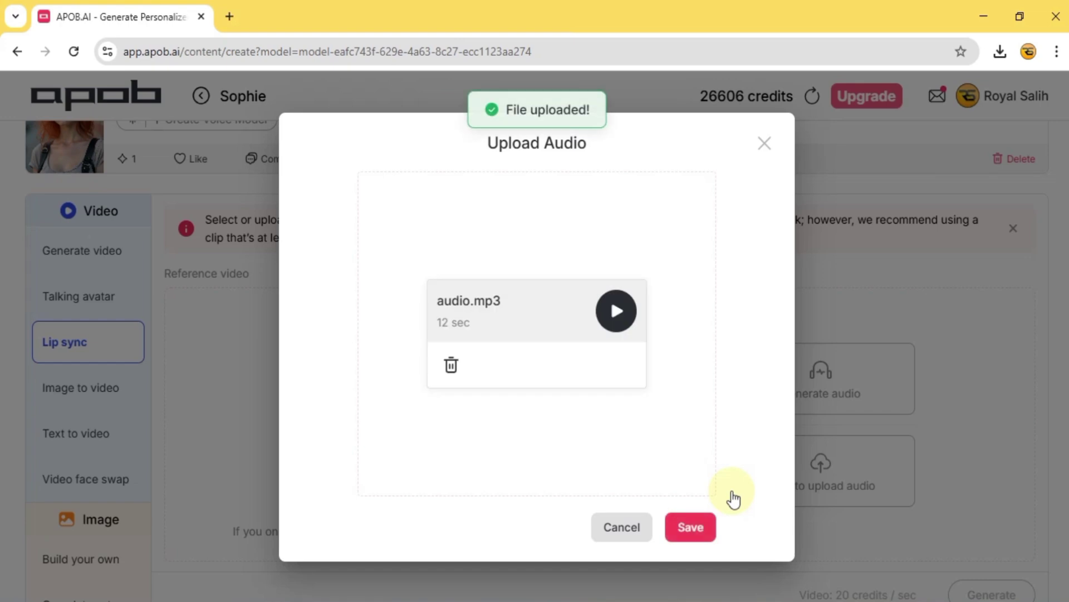
left_click(698, 527)
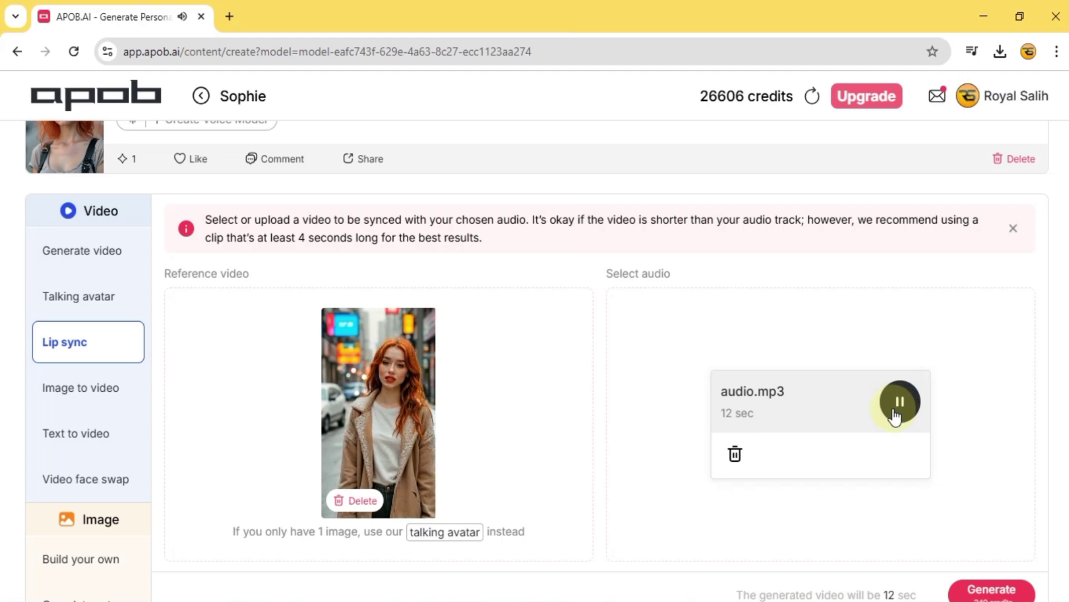
scroll(853, 479, "down", 1)
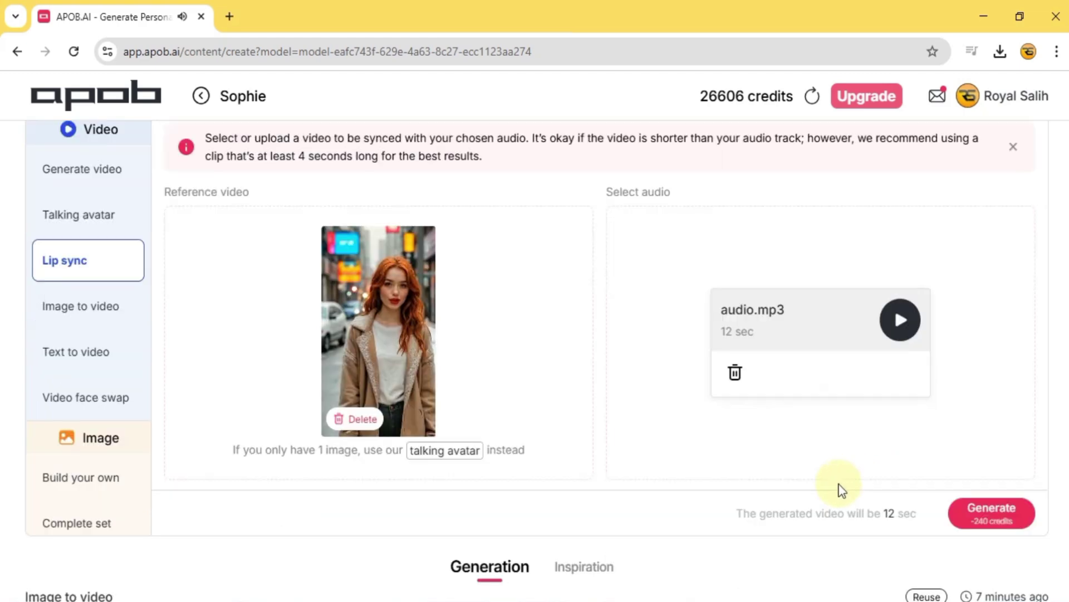
left_click(991, 515)
- Scroll the generation list and start the image-to-video generation again
scroll(413, 344, "down", 7)
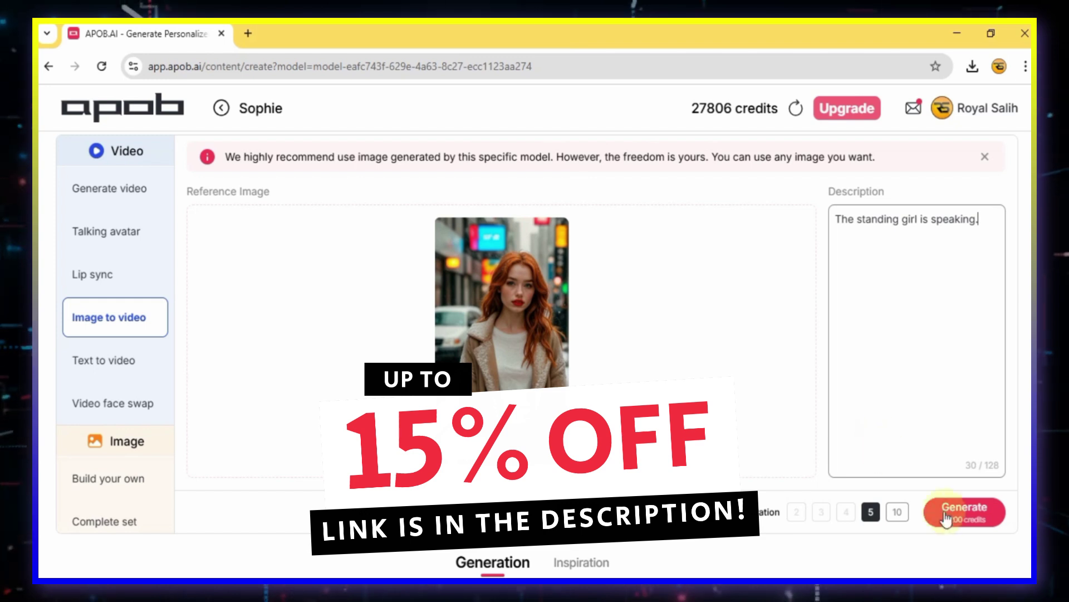
left_click(975, 521)
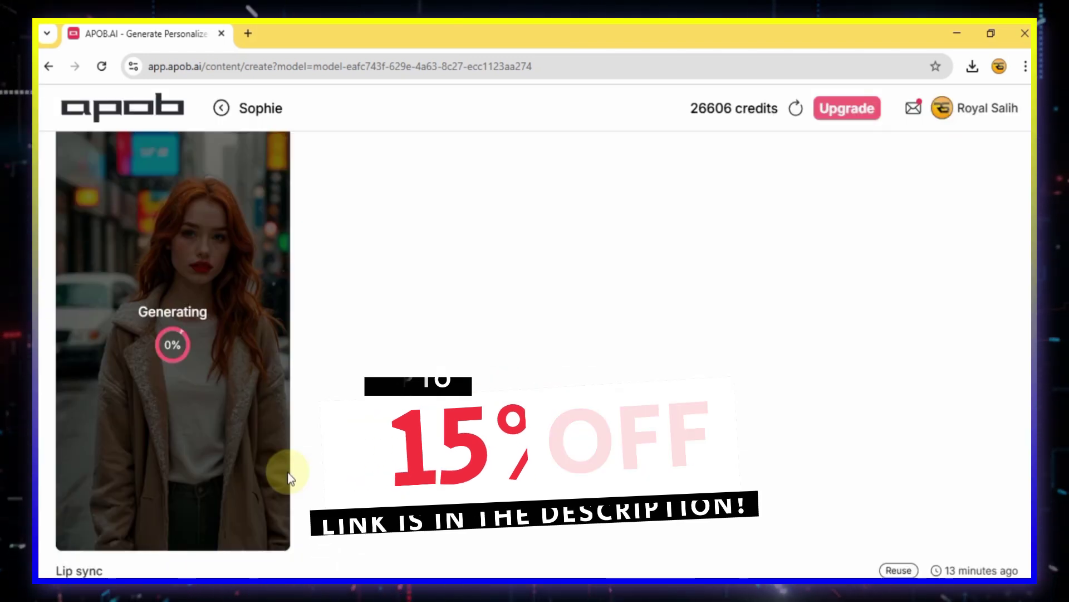